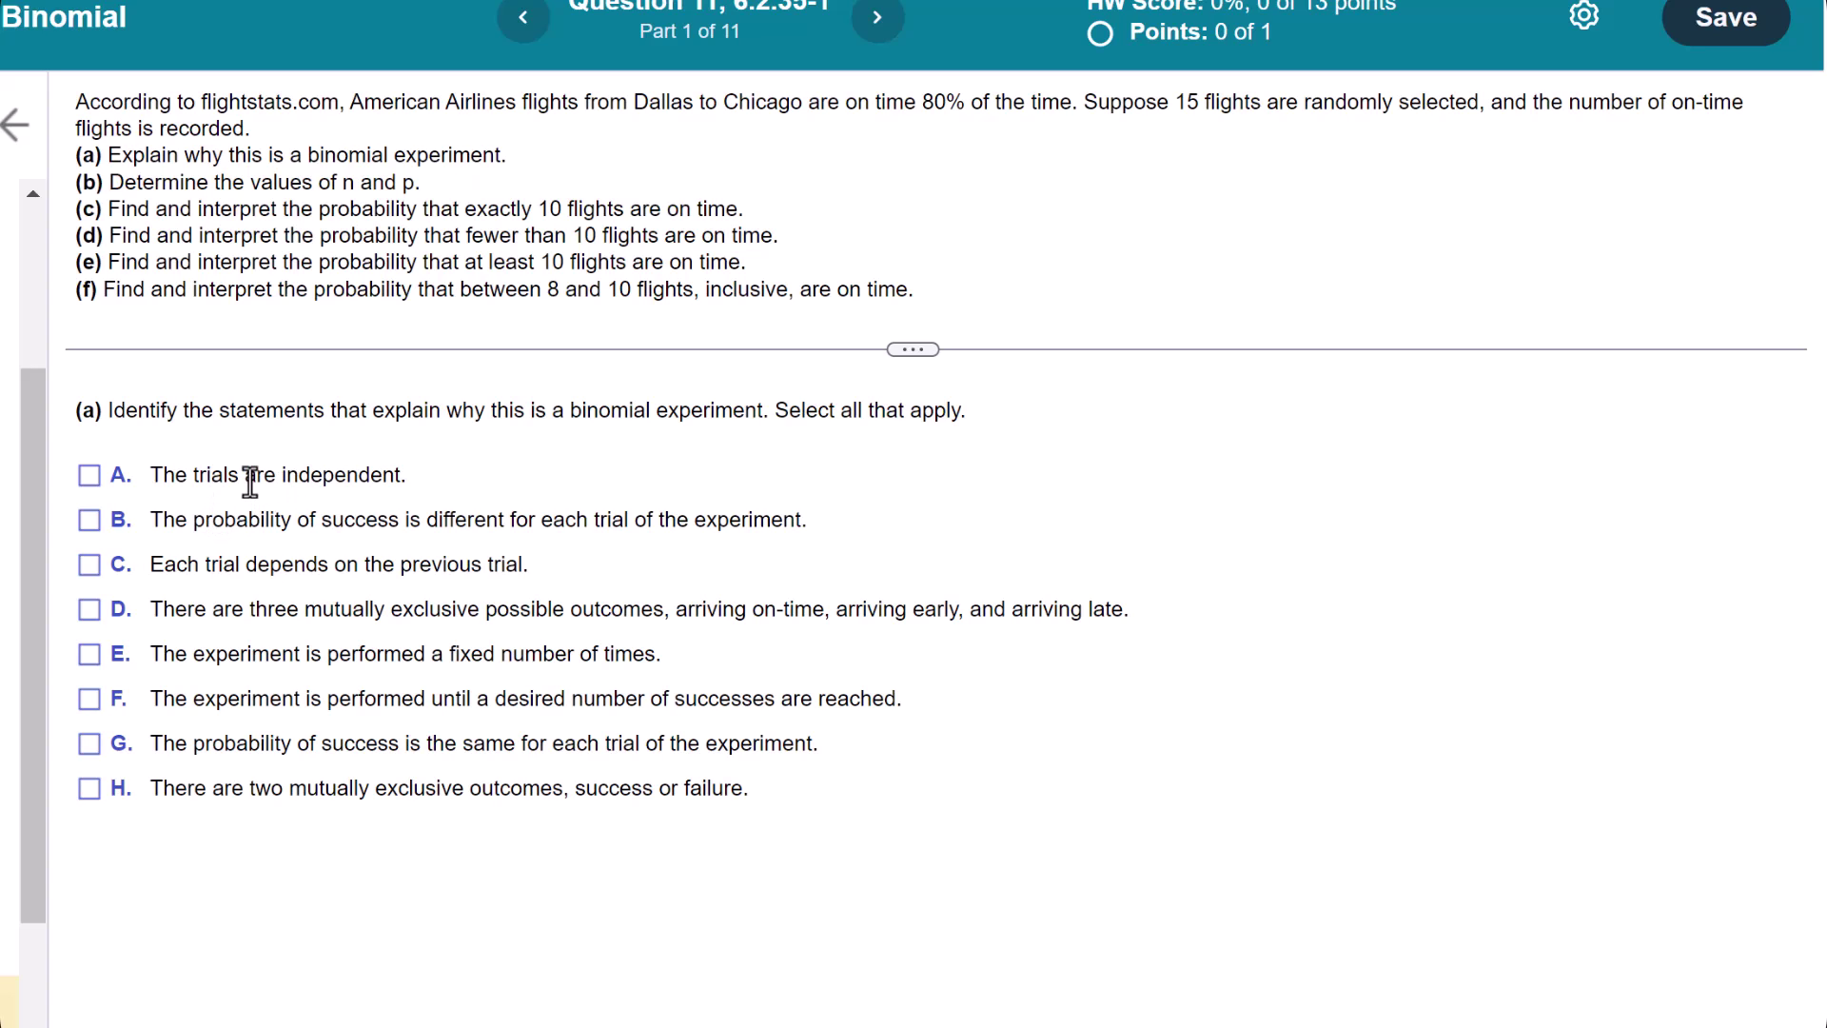
Tick statements A, E, G and H as the binomial reasons and submit part (a)
click(91, 475)
click(86, 745)
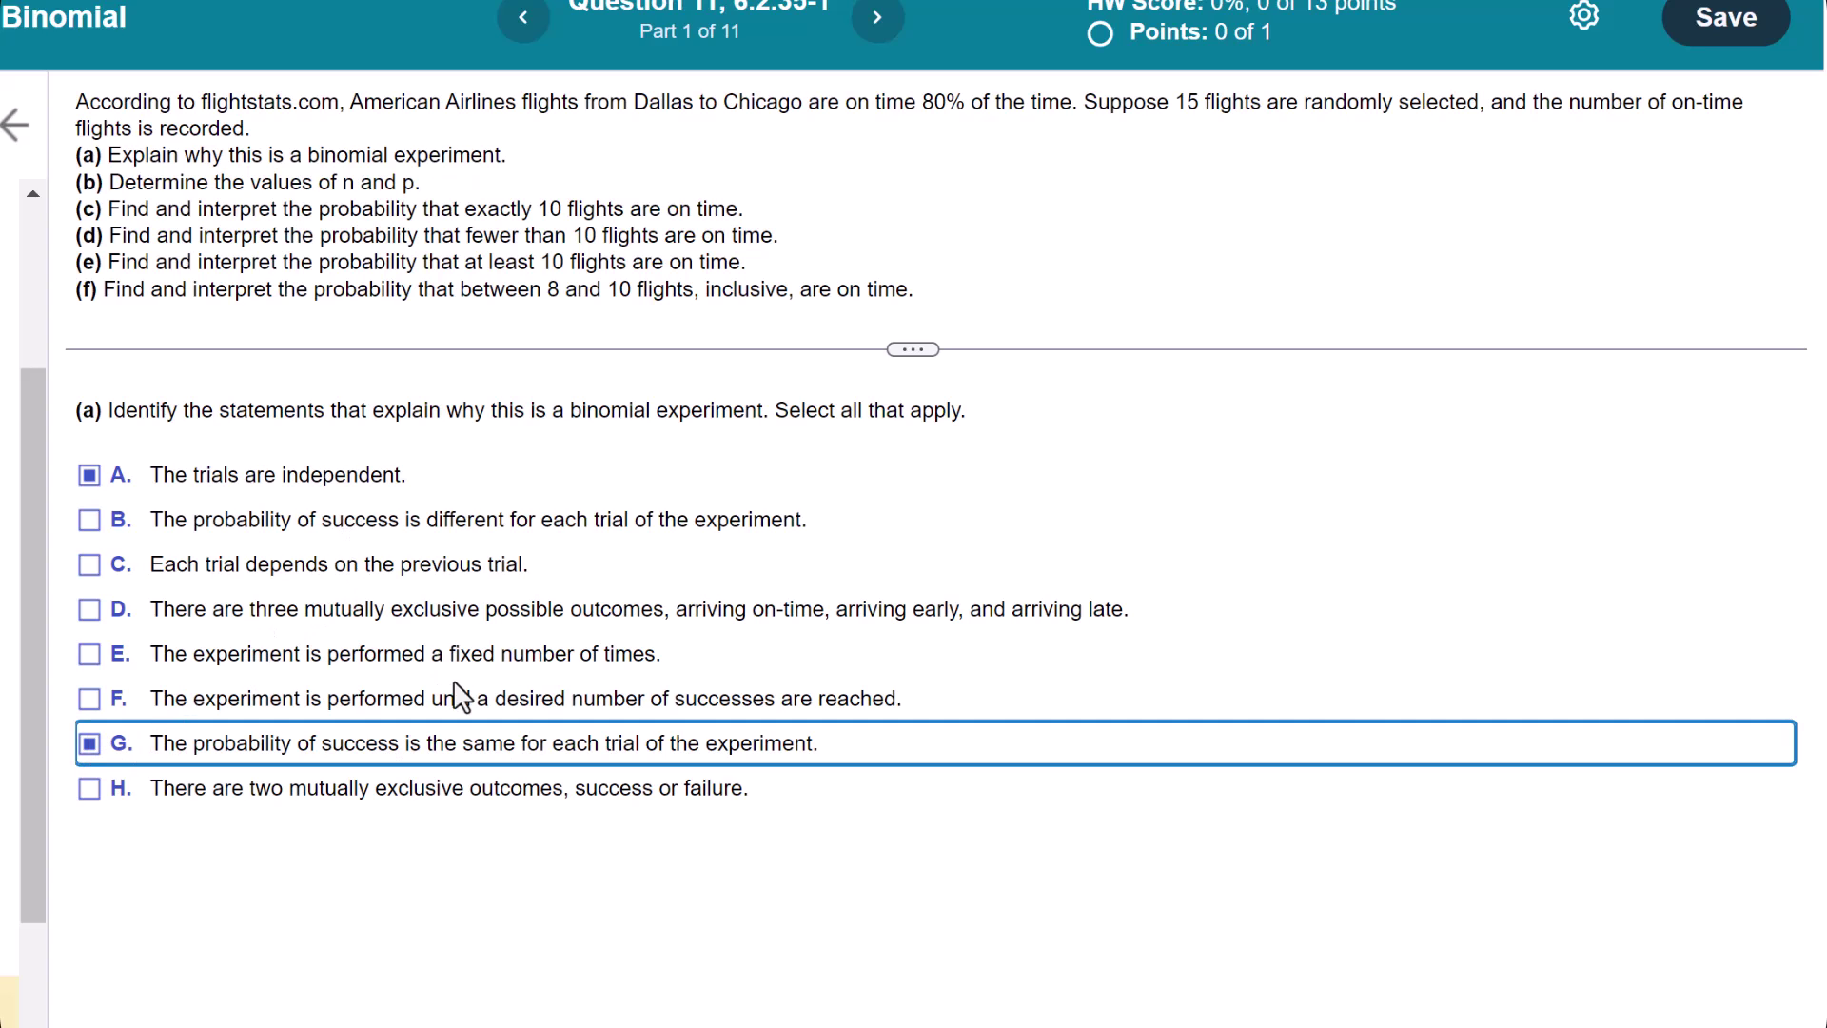
click(87, 655)
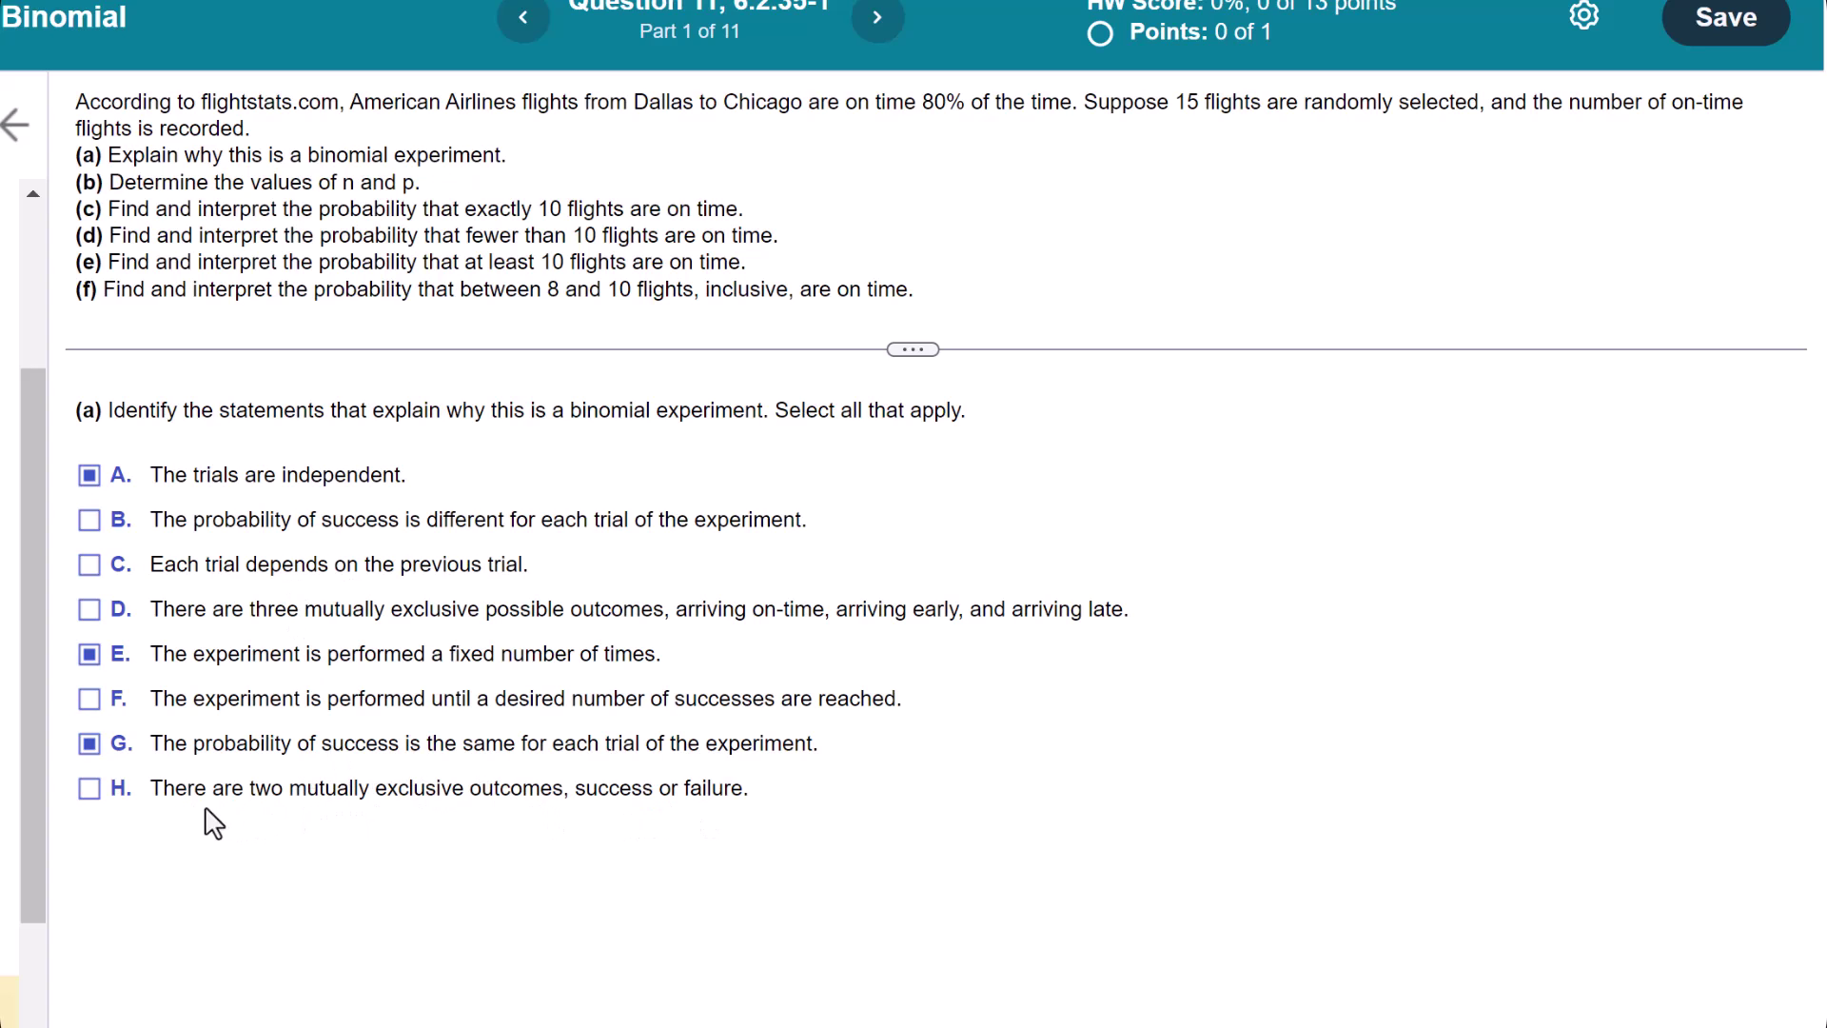
click(87, 792)
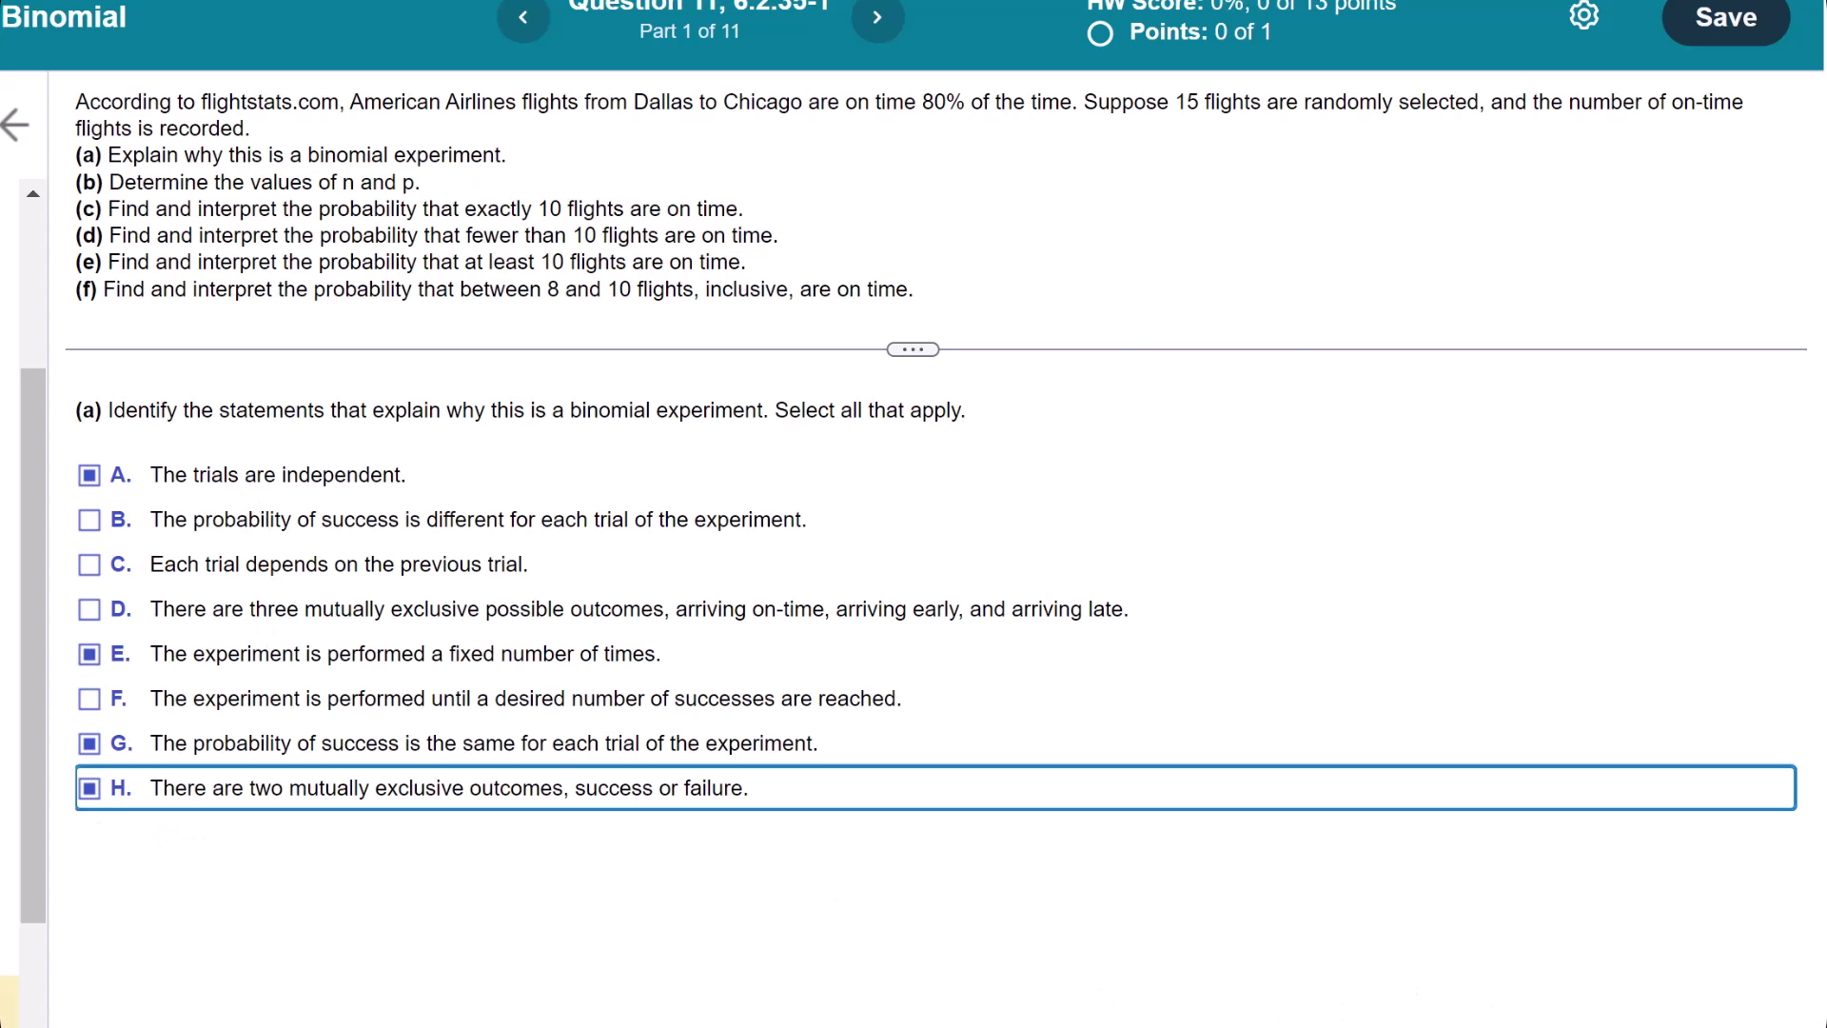
click(942, 763)
click(778, 655)
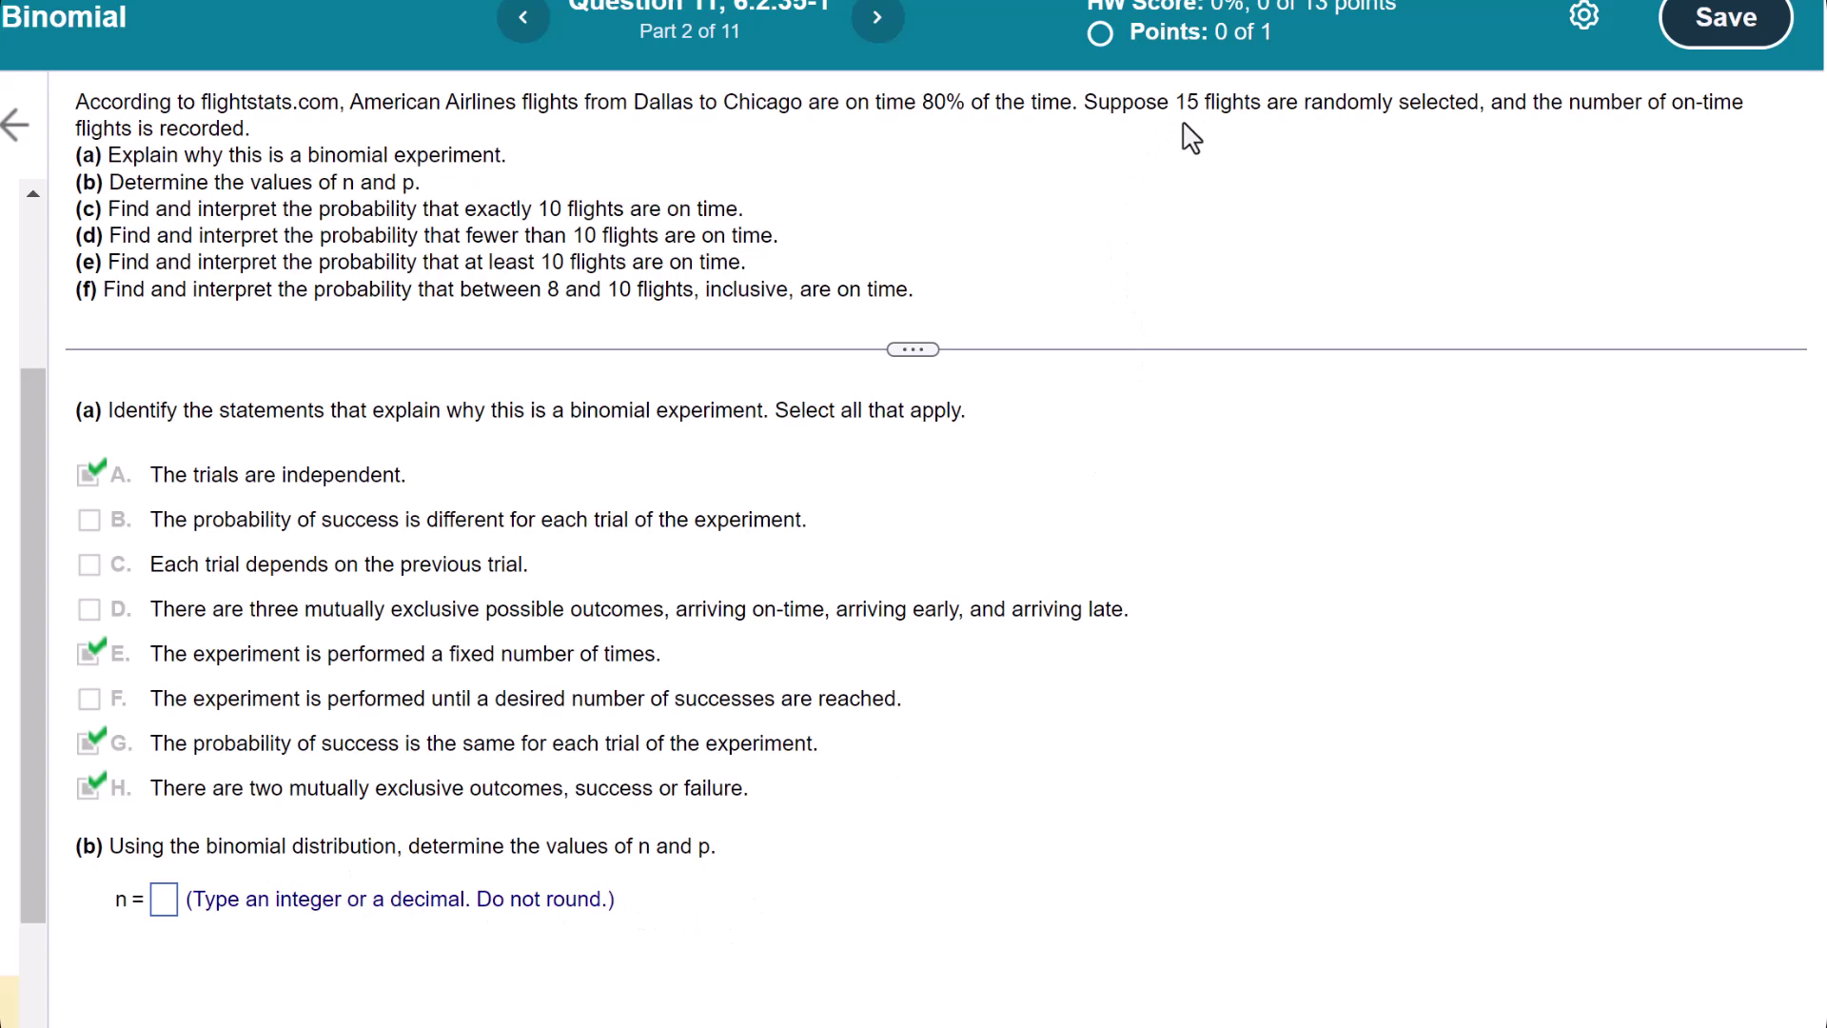
Enter 15 for n and .8 for p in part (b)
click(163, 900)
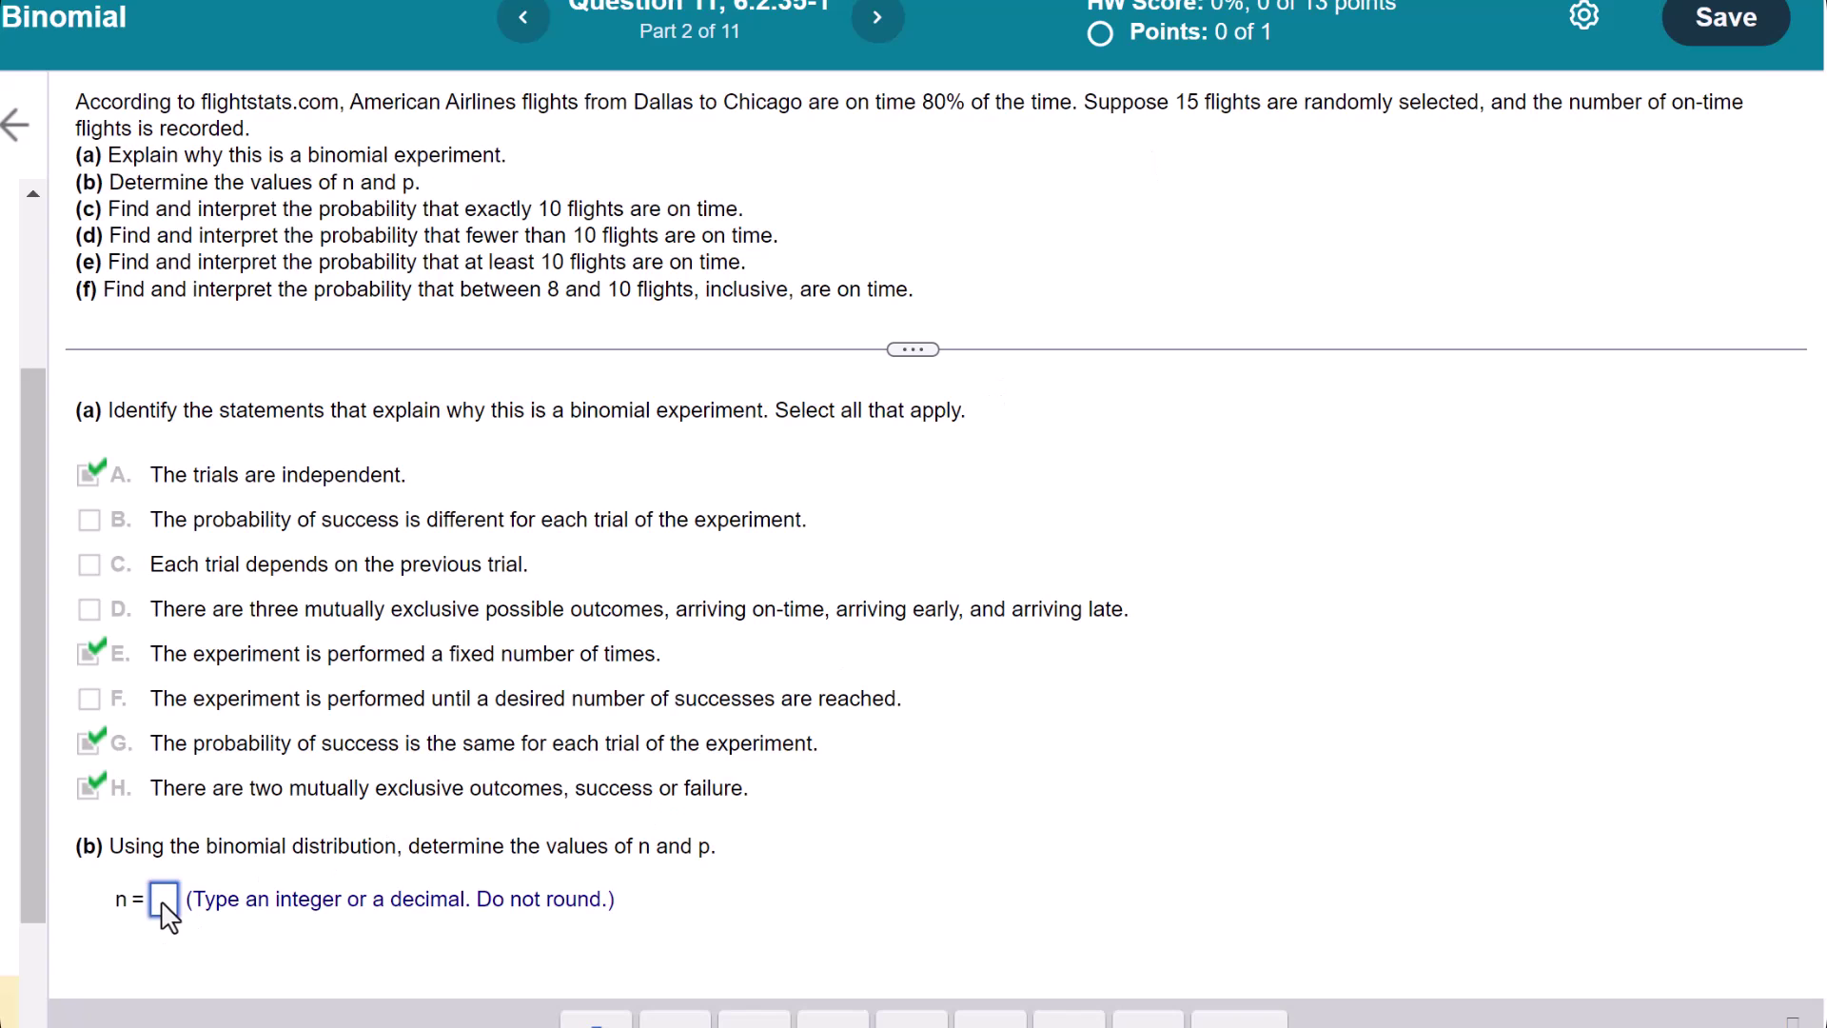
text(15)
key(Return)
click(163, 940)
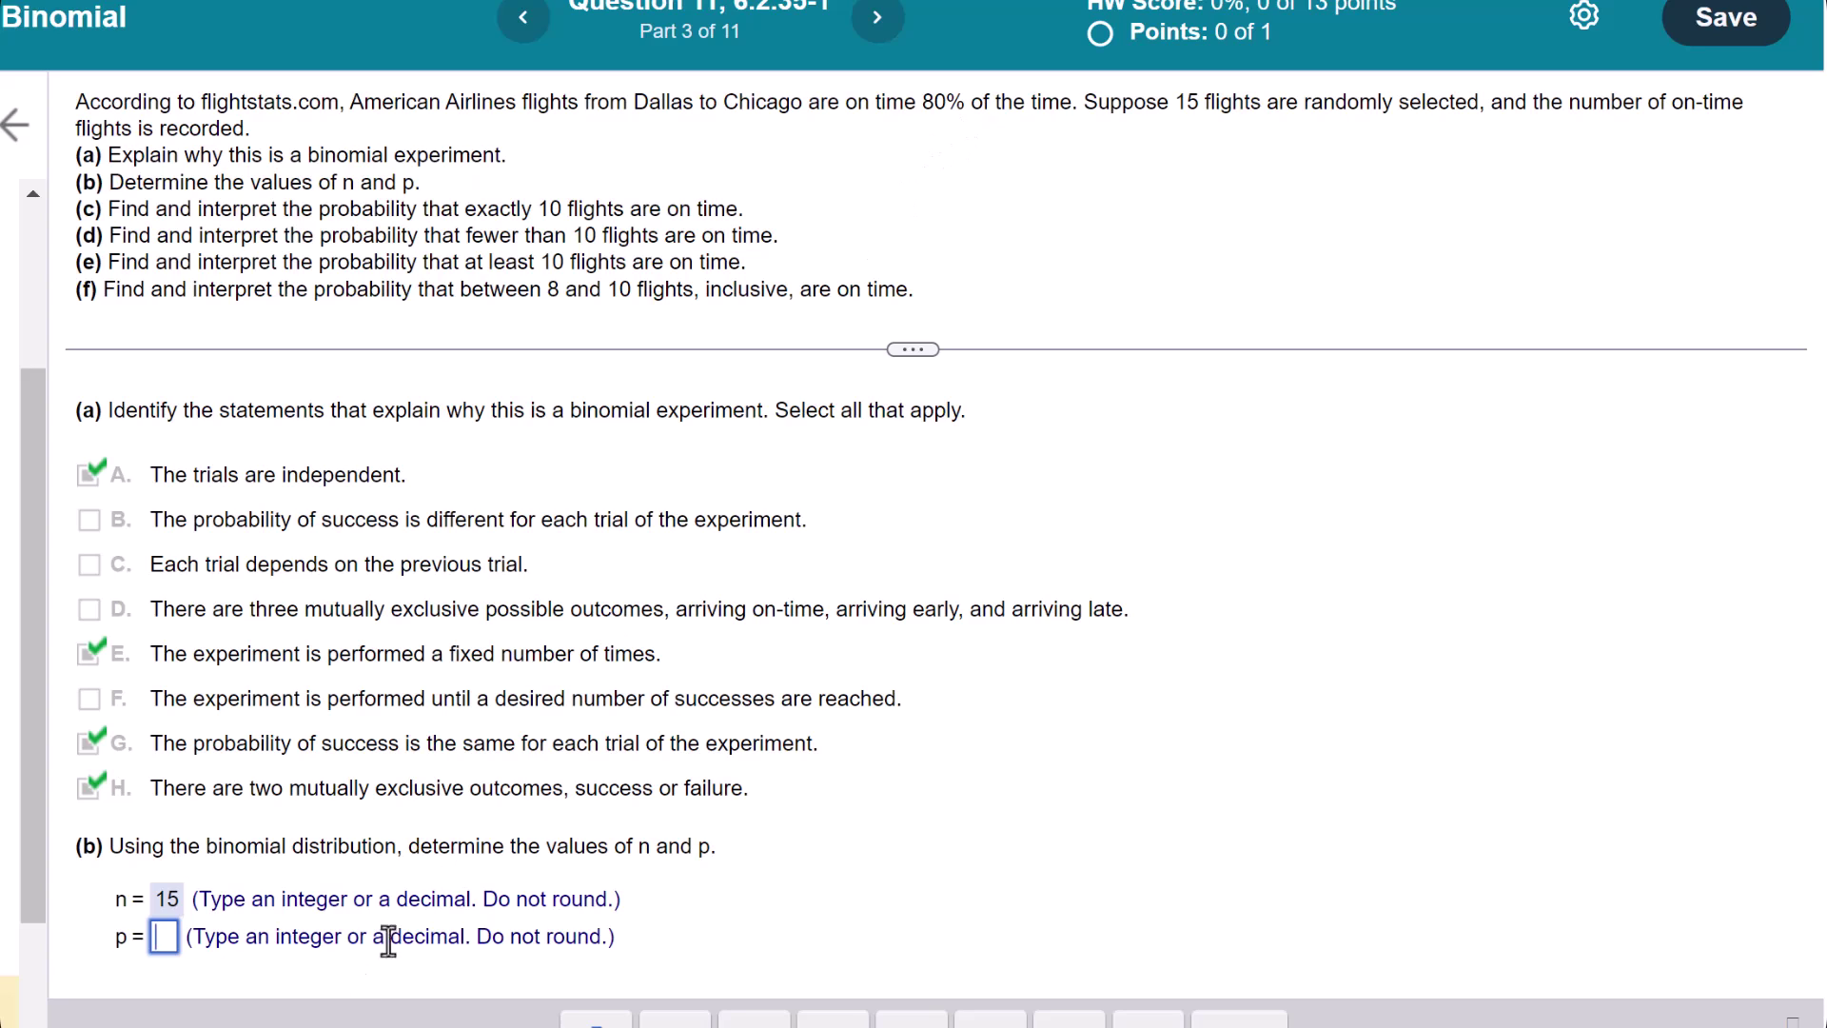
text(.8)
key(Return)
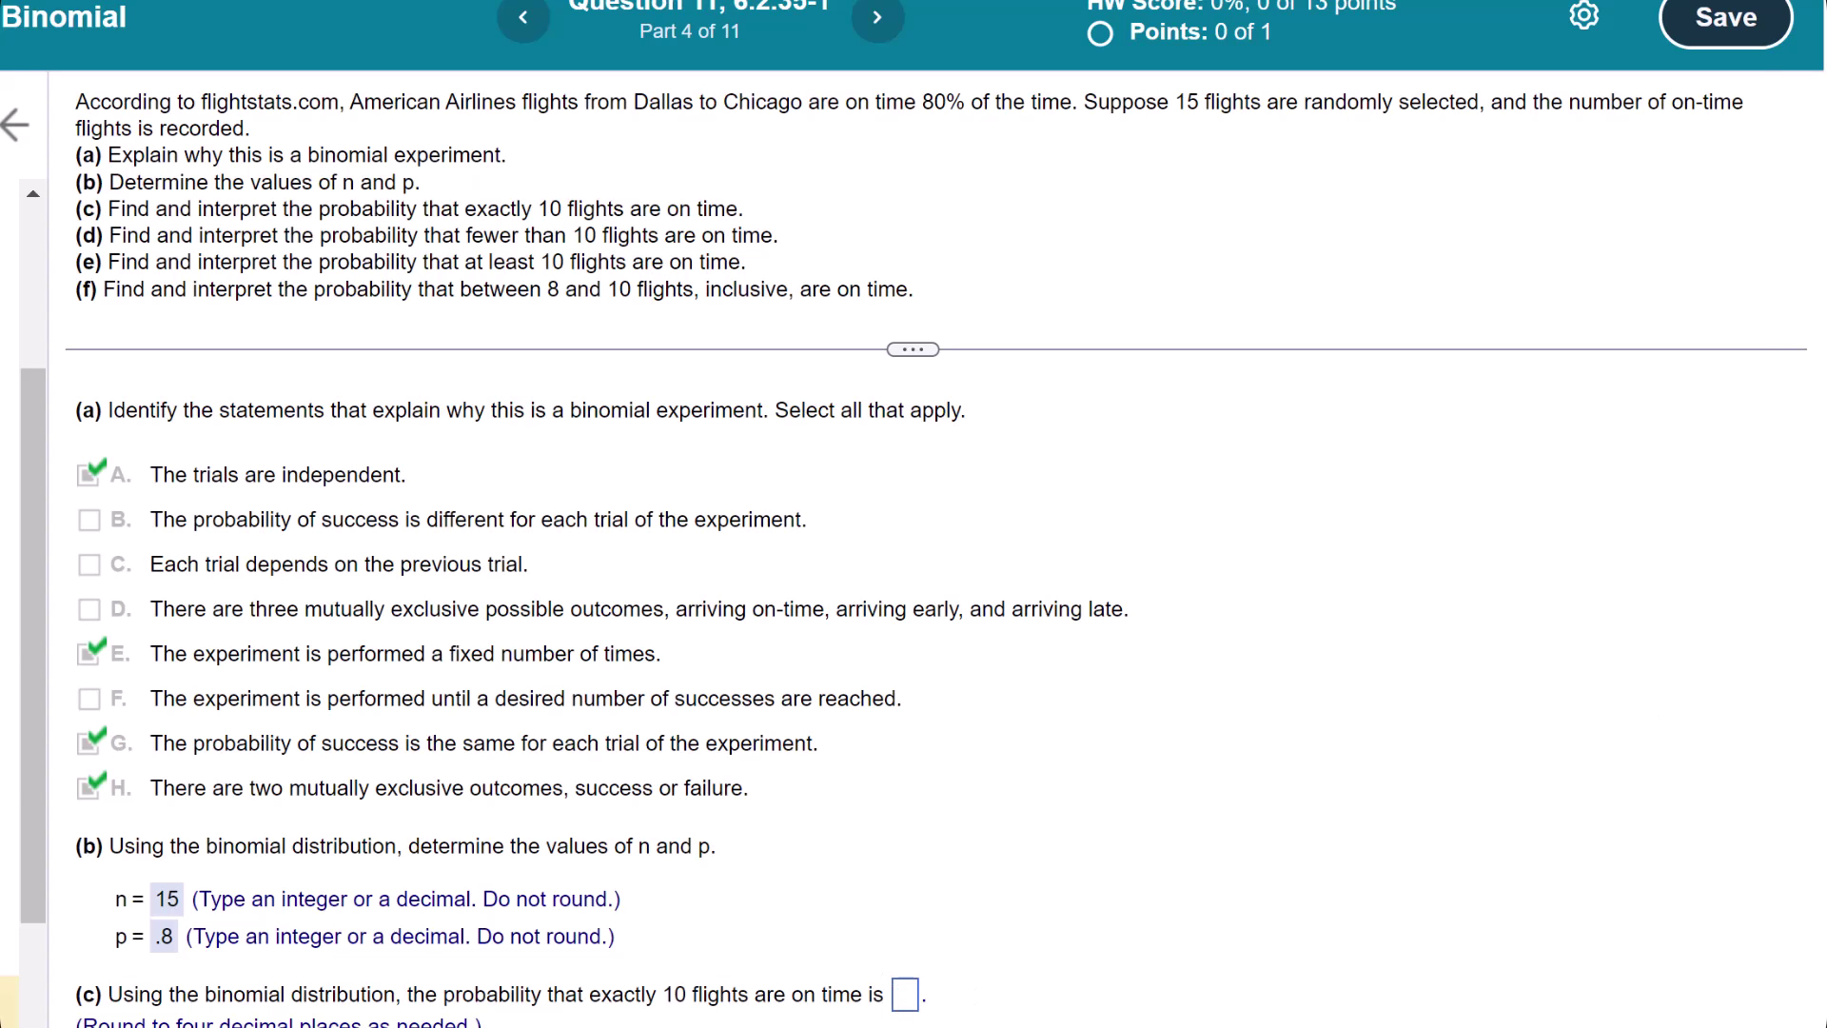
Open StatCrunch's Binomial calculator from Stat > Calculators
key(alt+Tab)
click(653, 521)
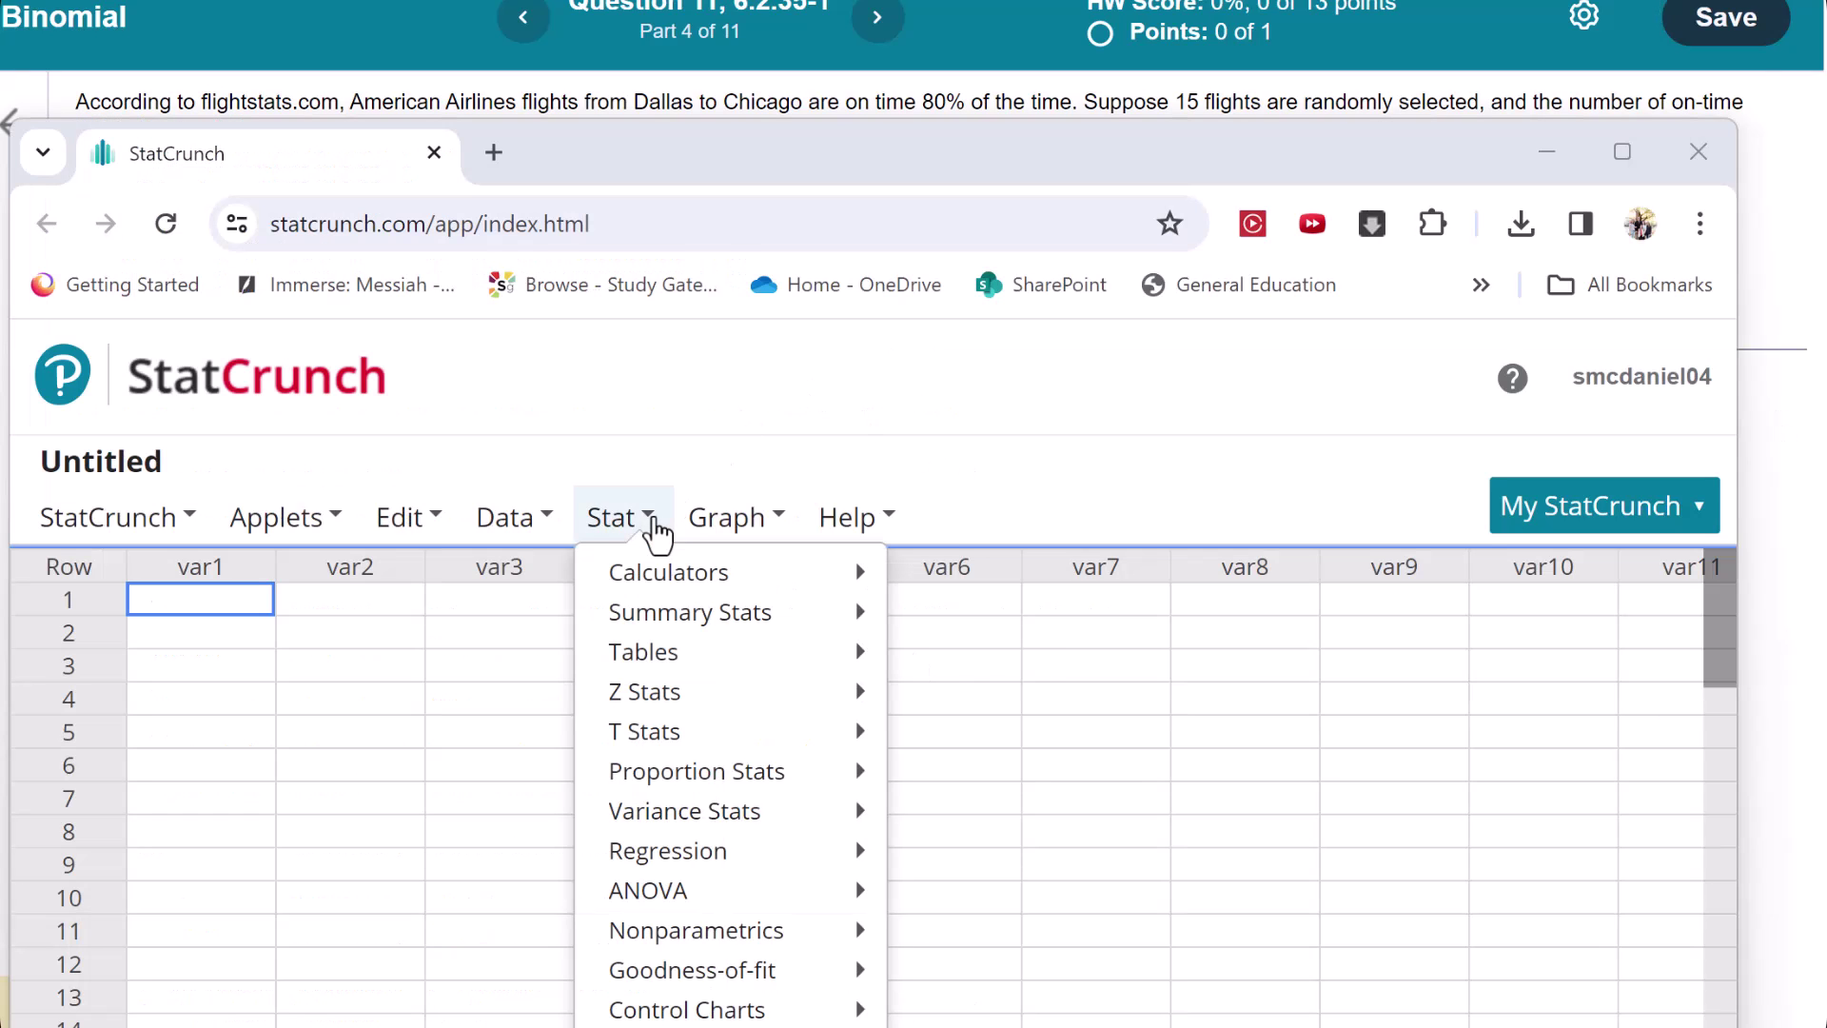
mouse_move(699, 574)
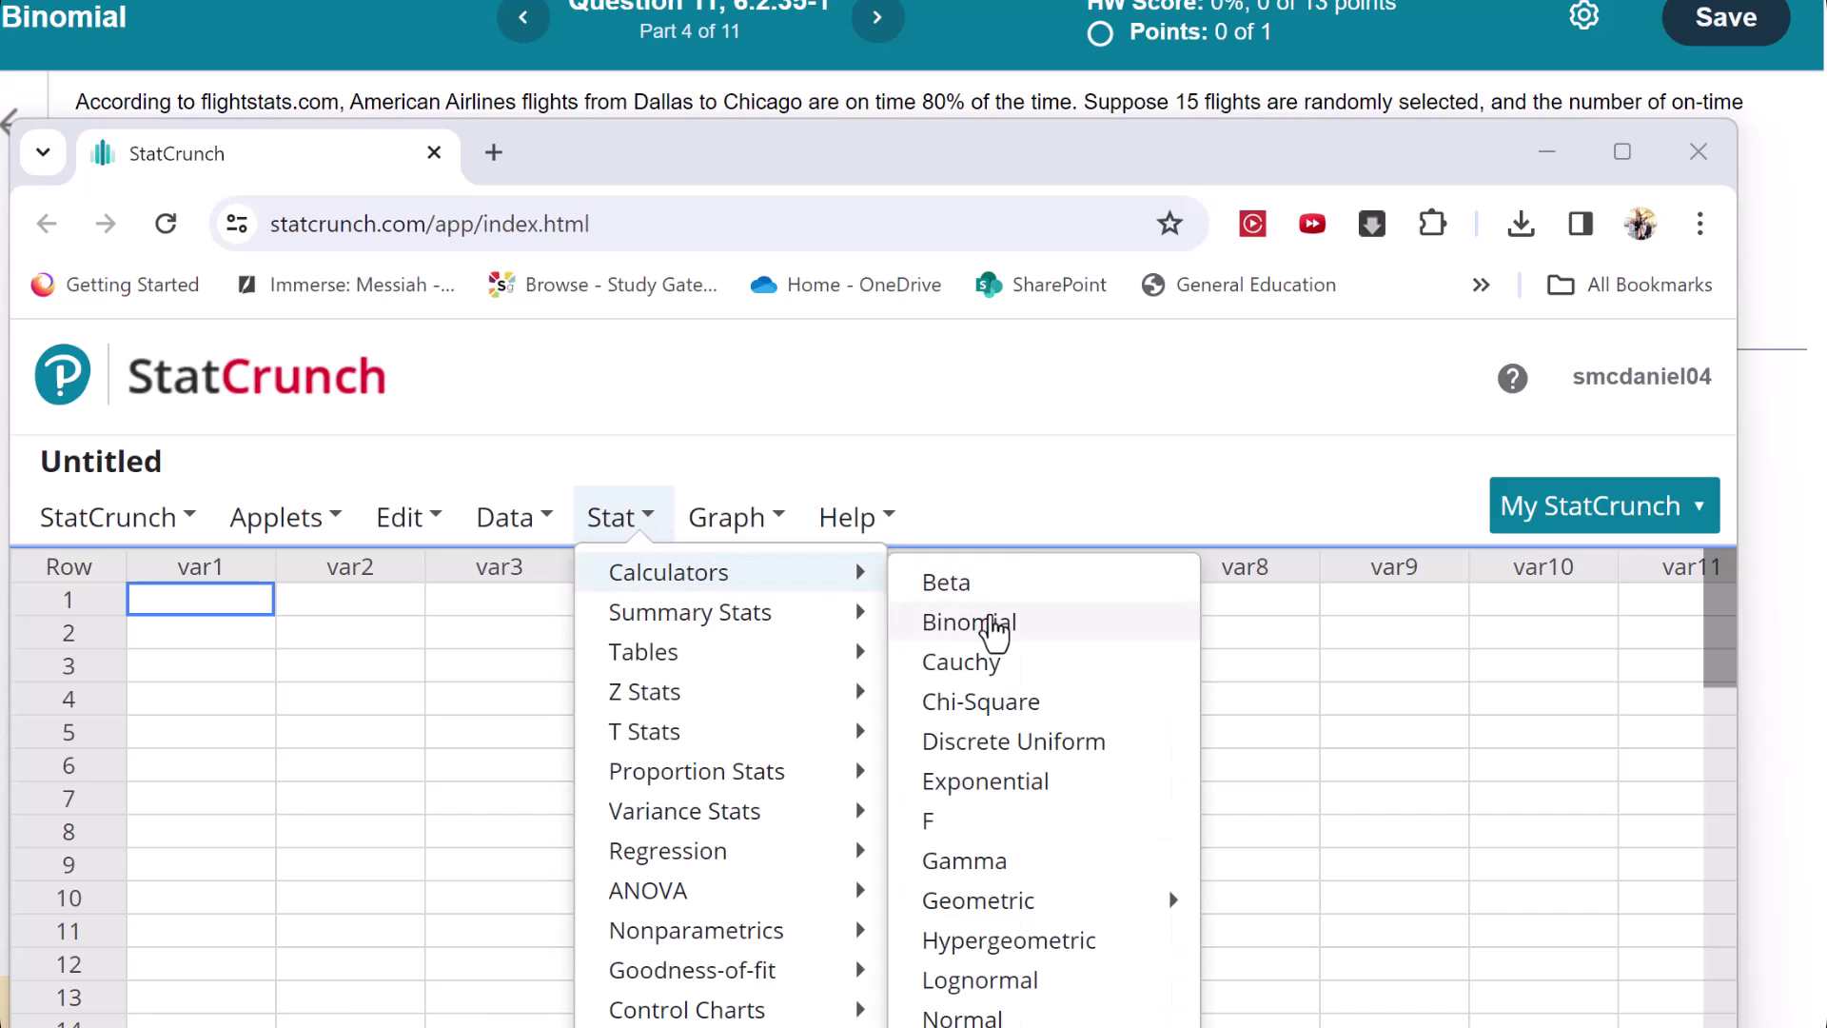
click(994, 624)
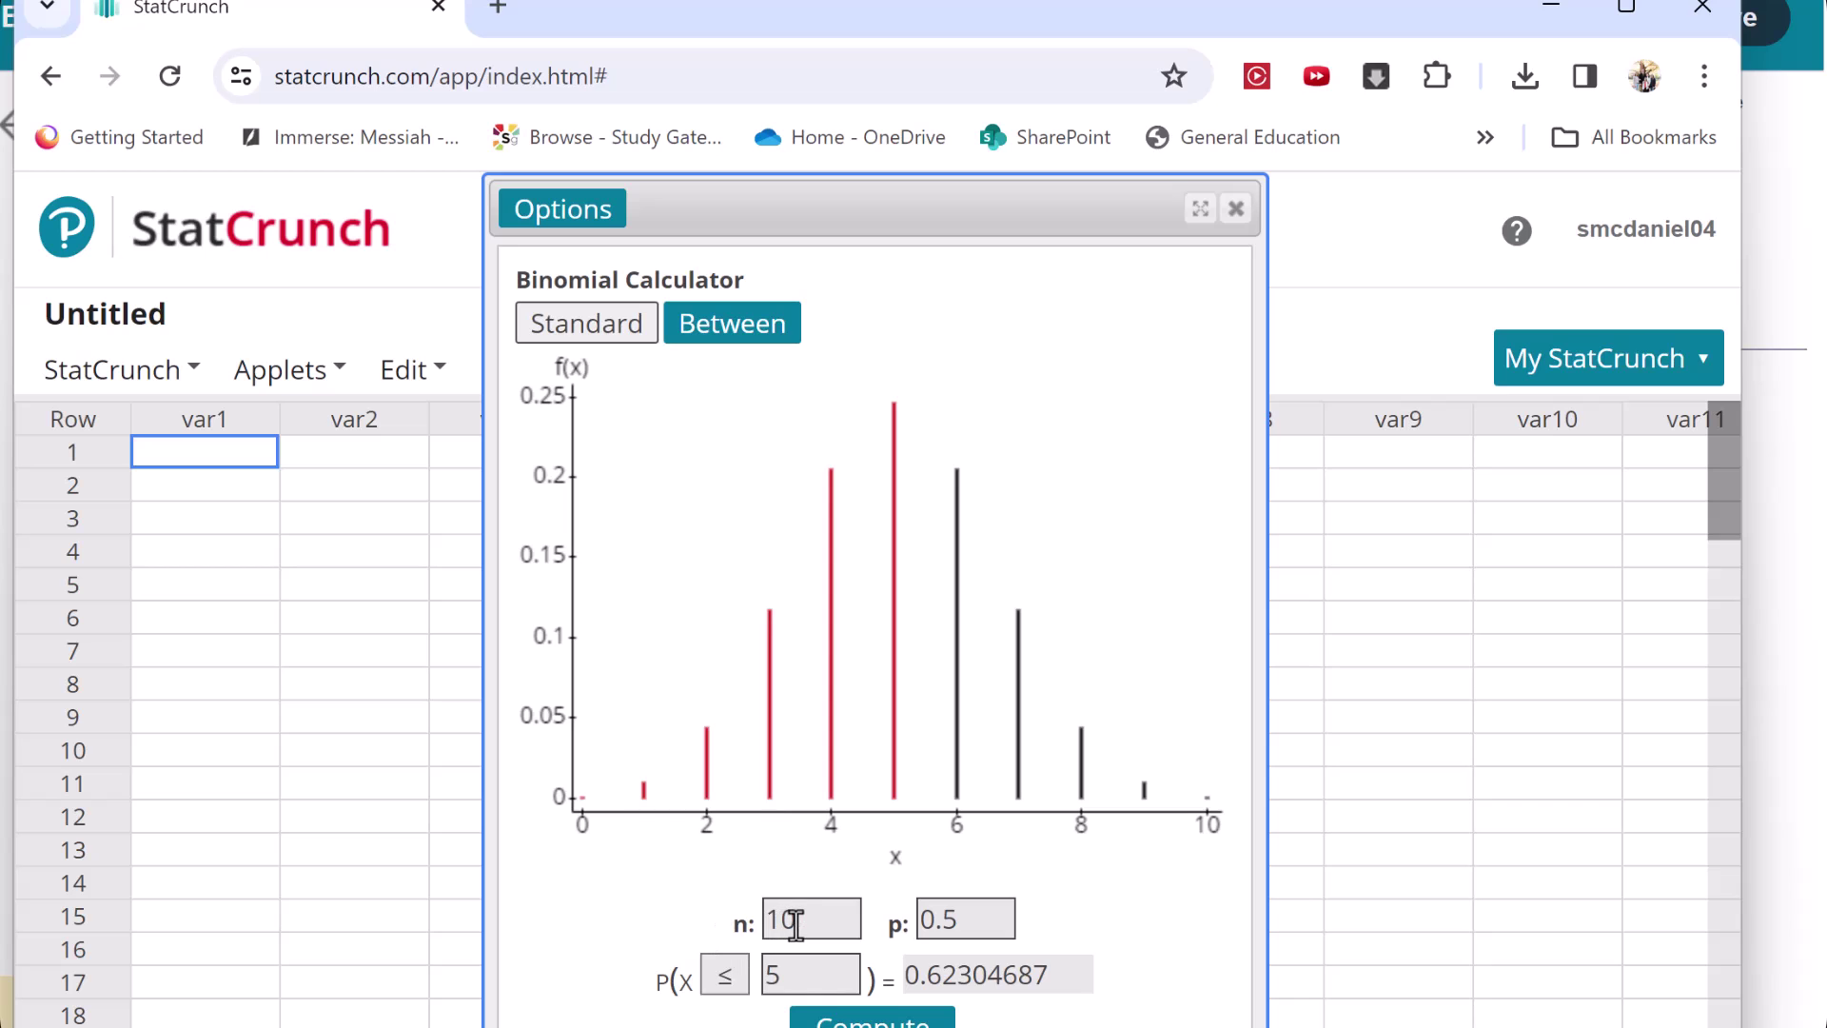
mouse_move(728, 36)
mouse_down()
mouse_move(1763, 249)
mouse_move(788, 70)
mouse_move(739, 44)
mouse_up()
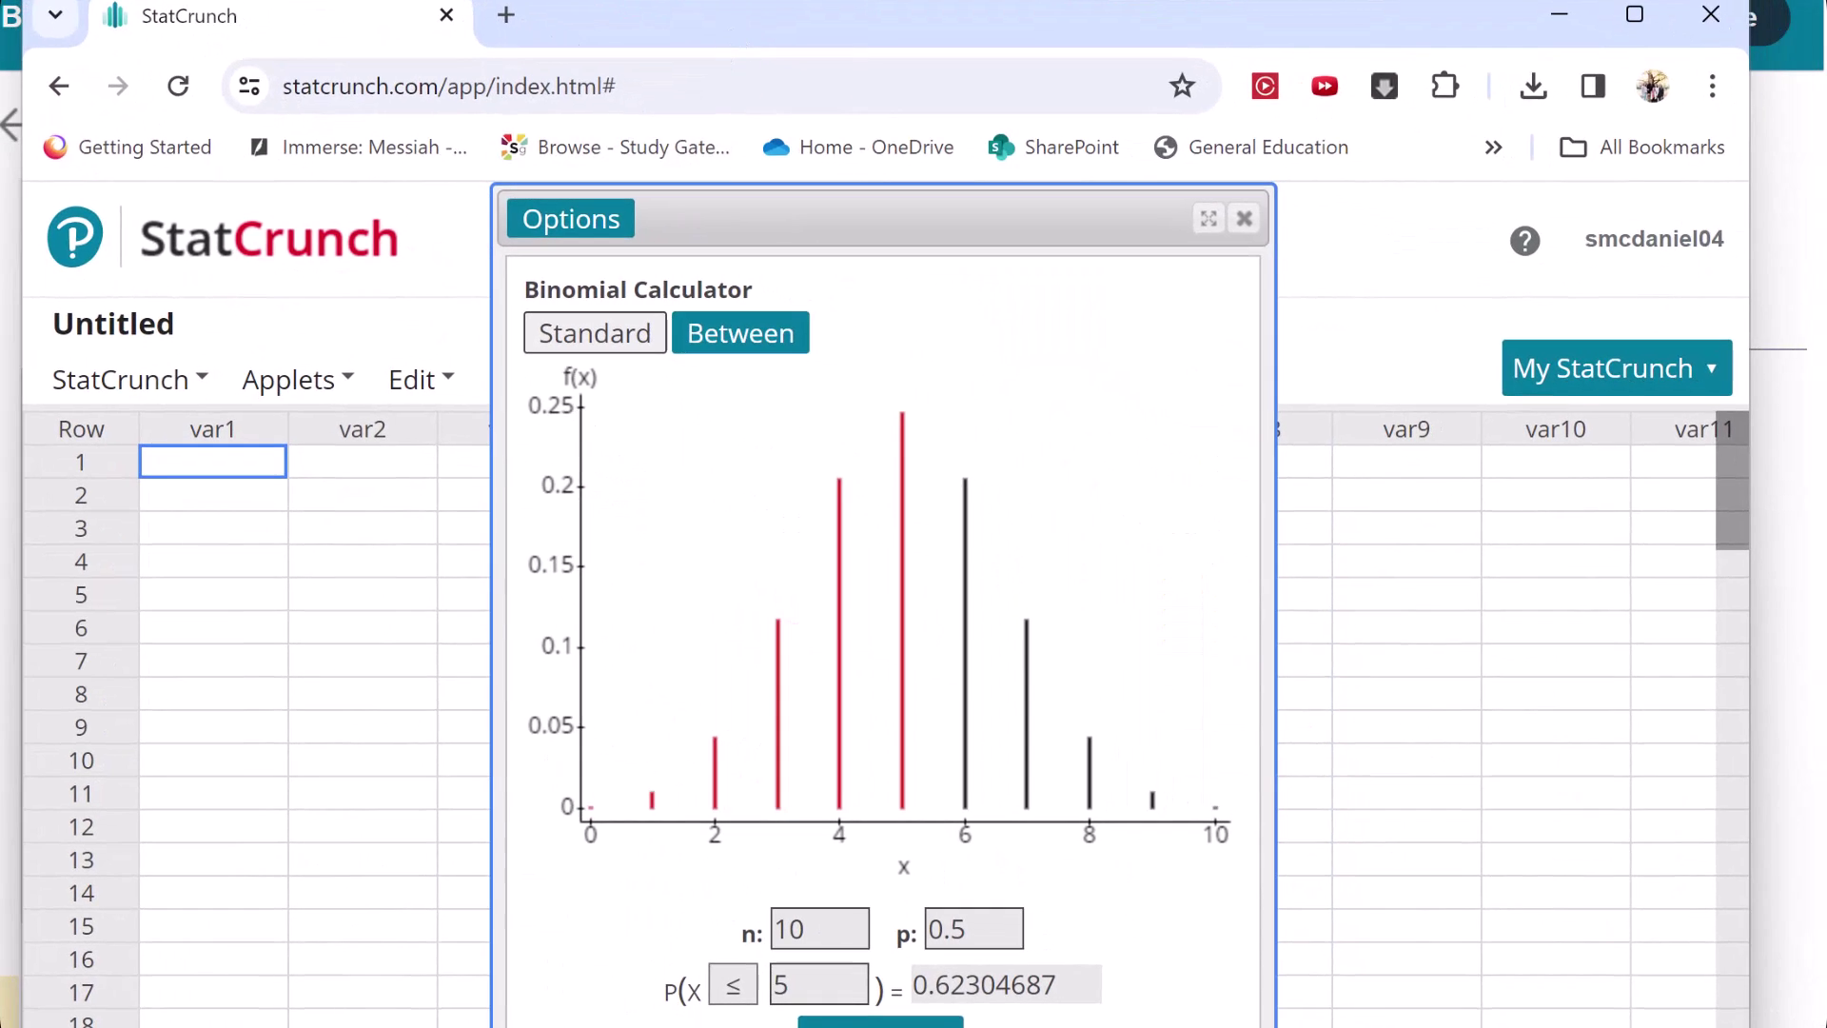
Compute P(X = 10) for n = 15, p = 0.8, giving 0.10318229
double_click(813, 930)
text(15)
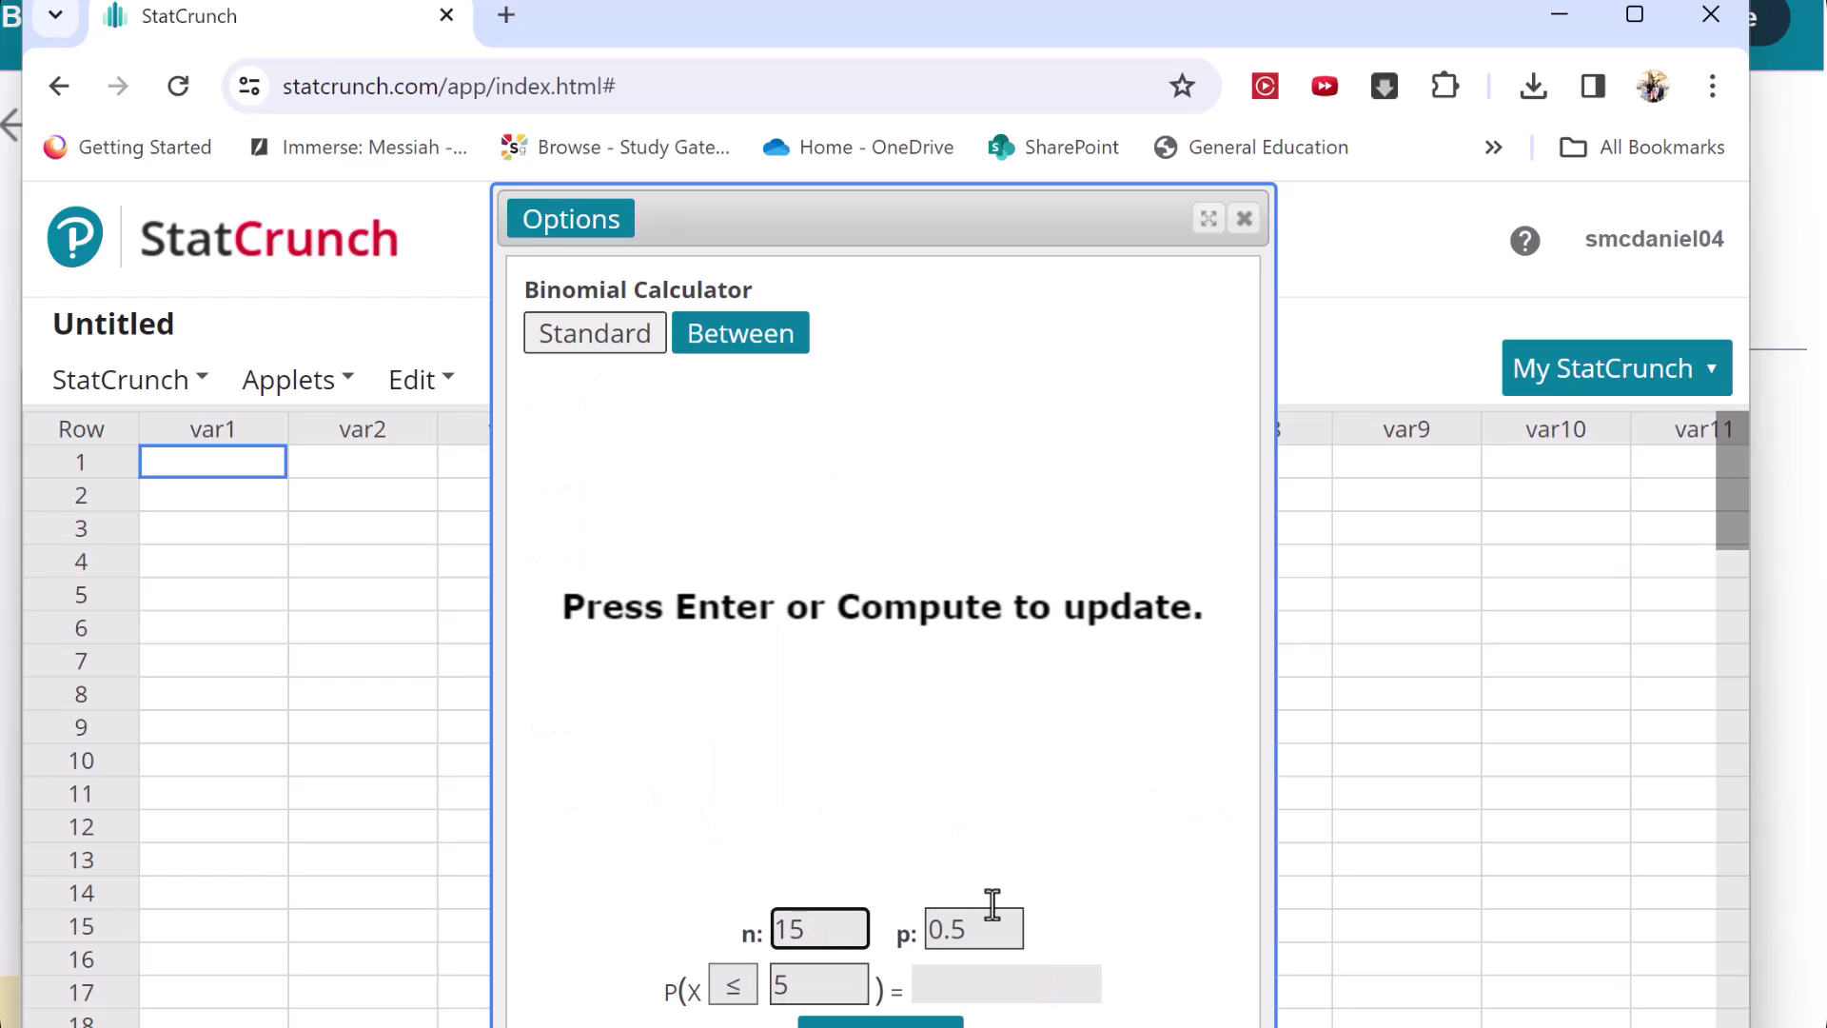
click(987, 925)
text(0.8)
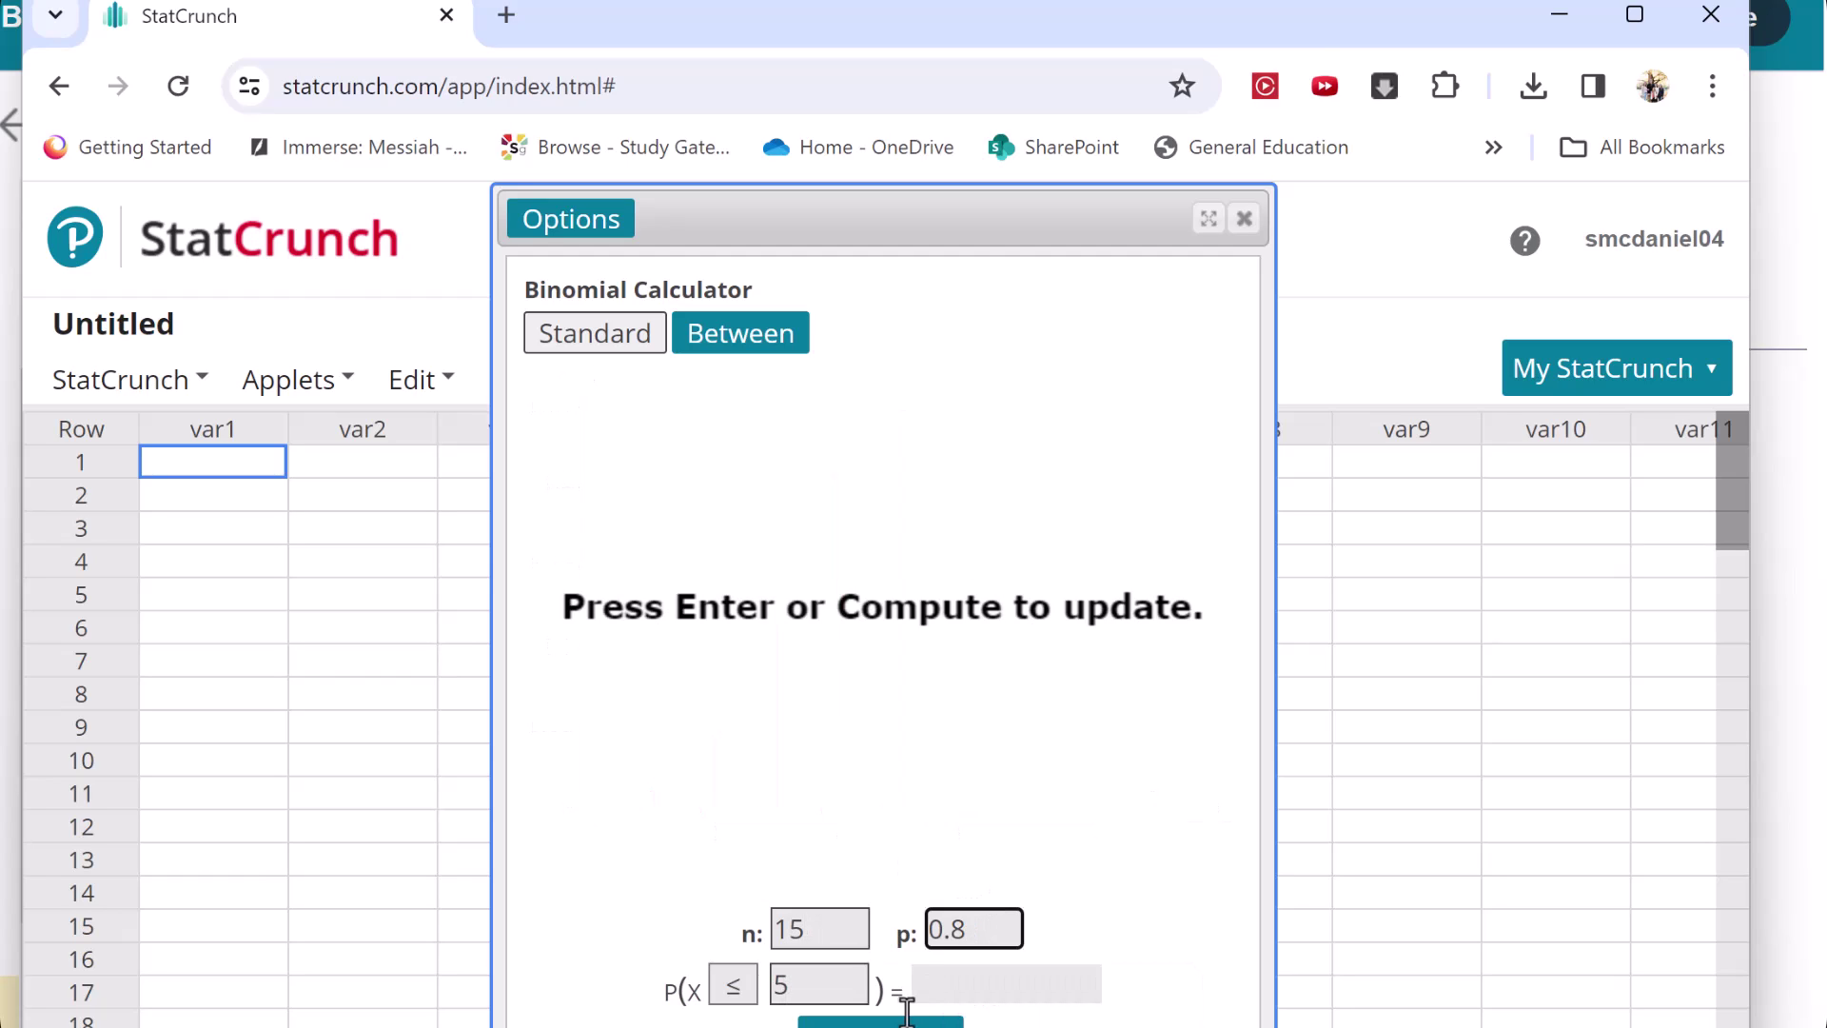
click(740, 995)
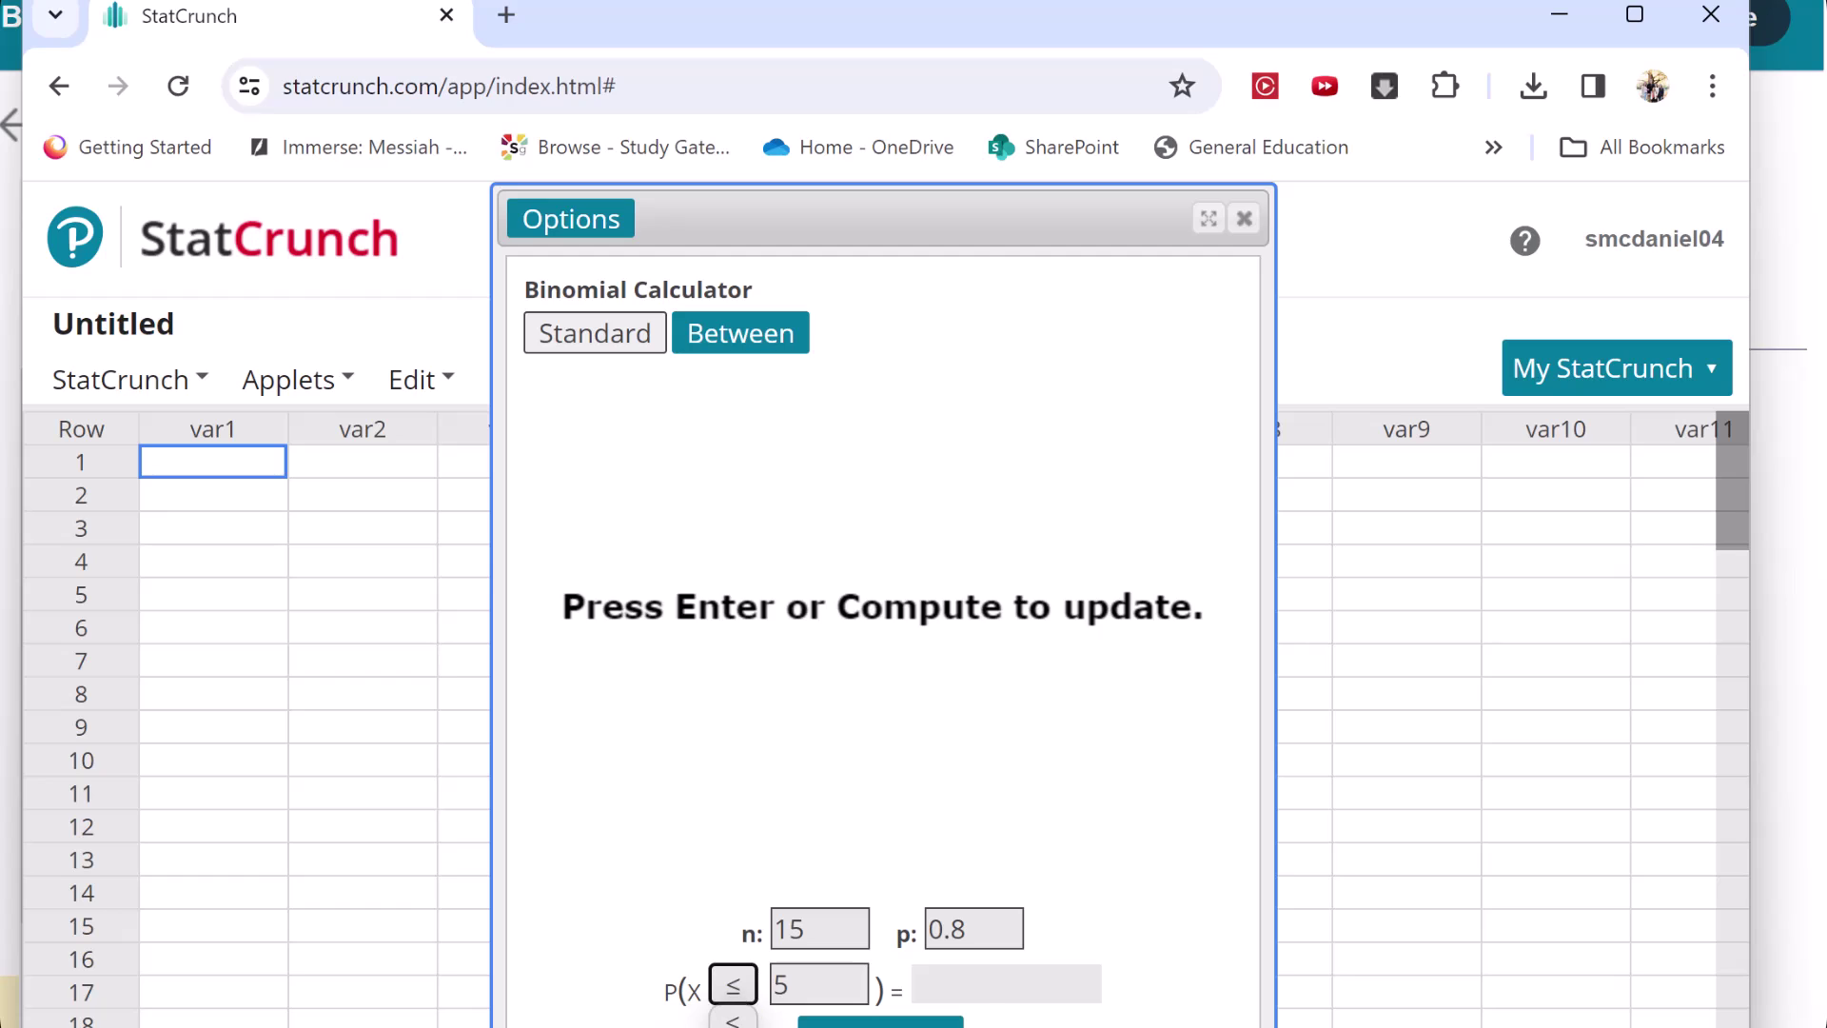
click(733, 1026)
click(822, 980)
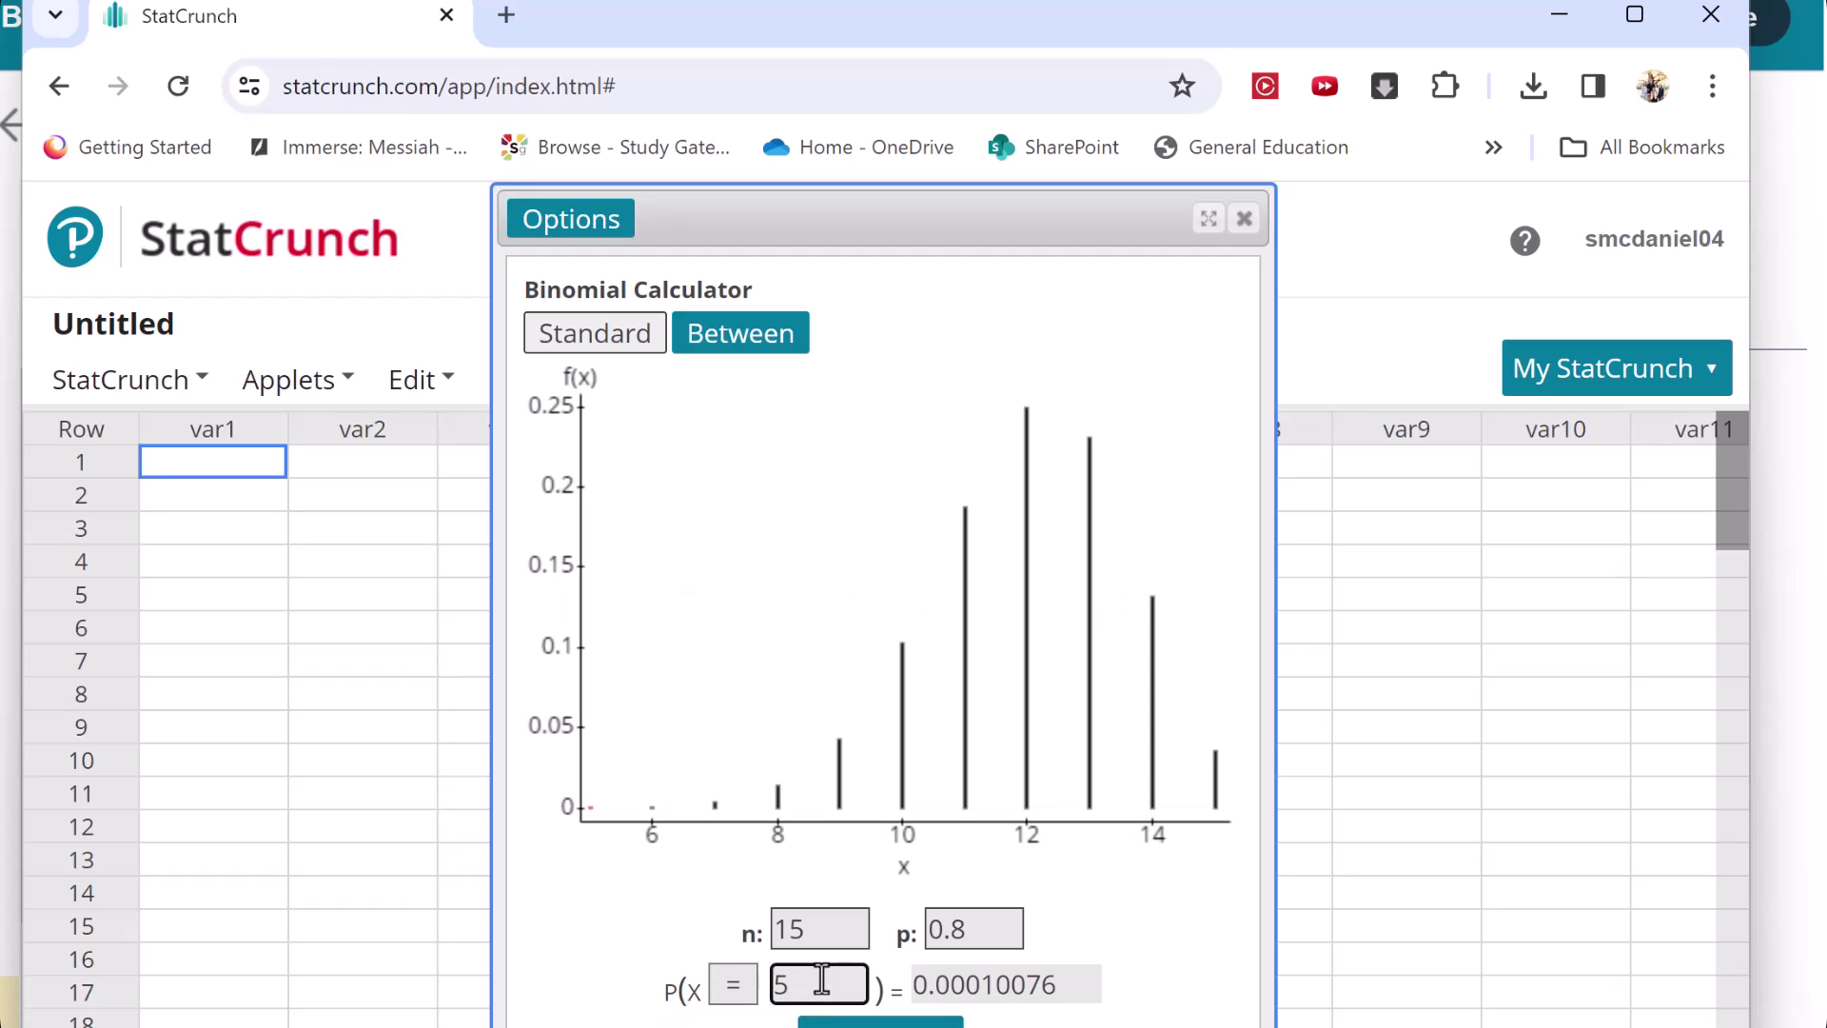
double_click(821, 980)
text(10)
key(Return)
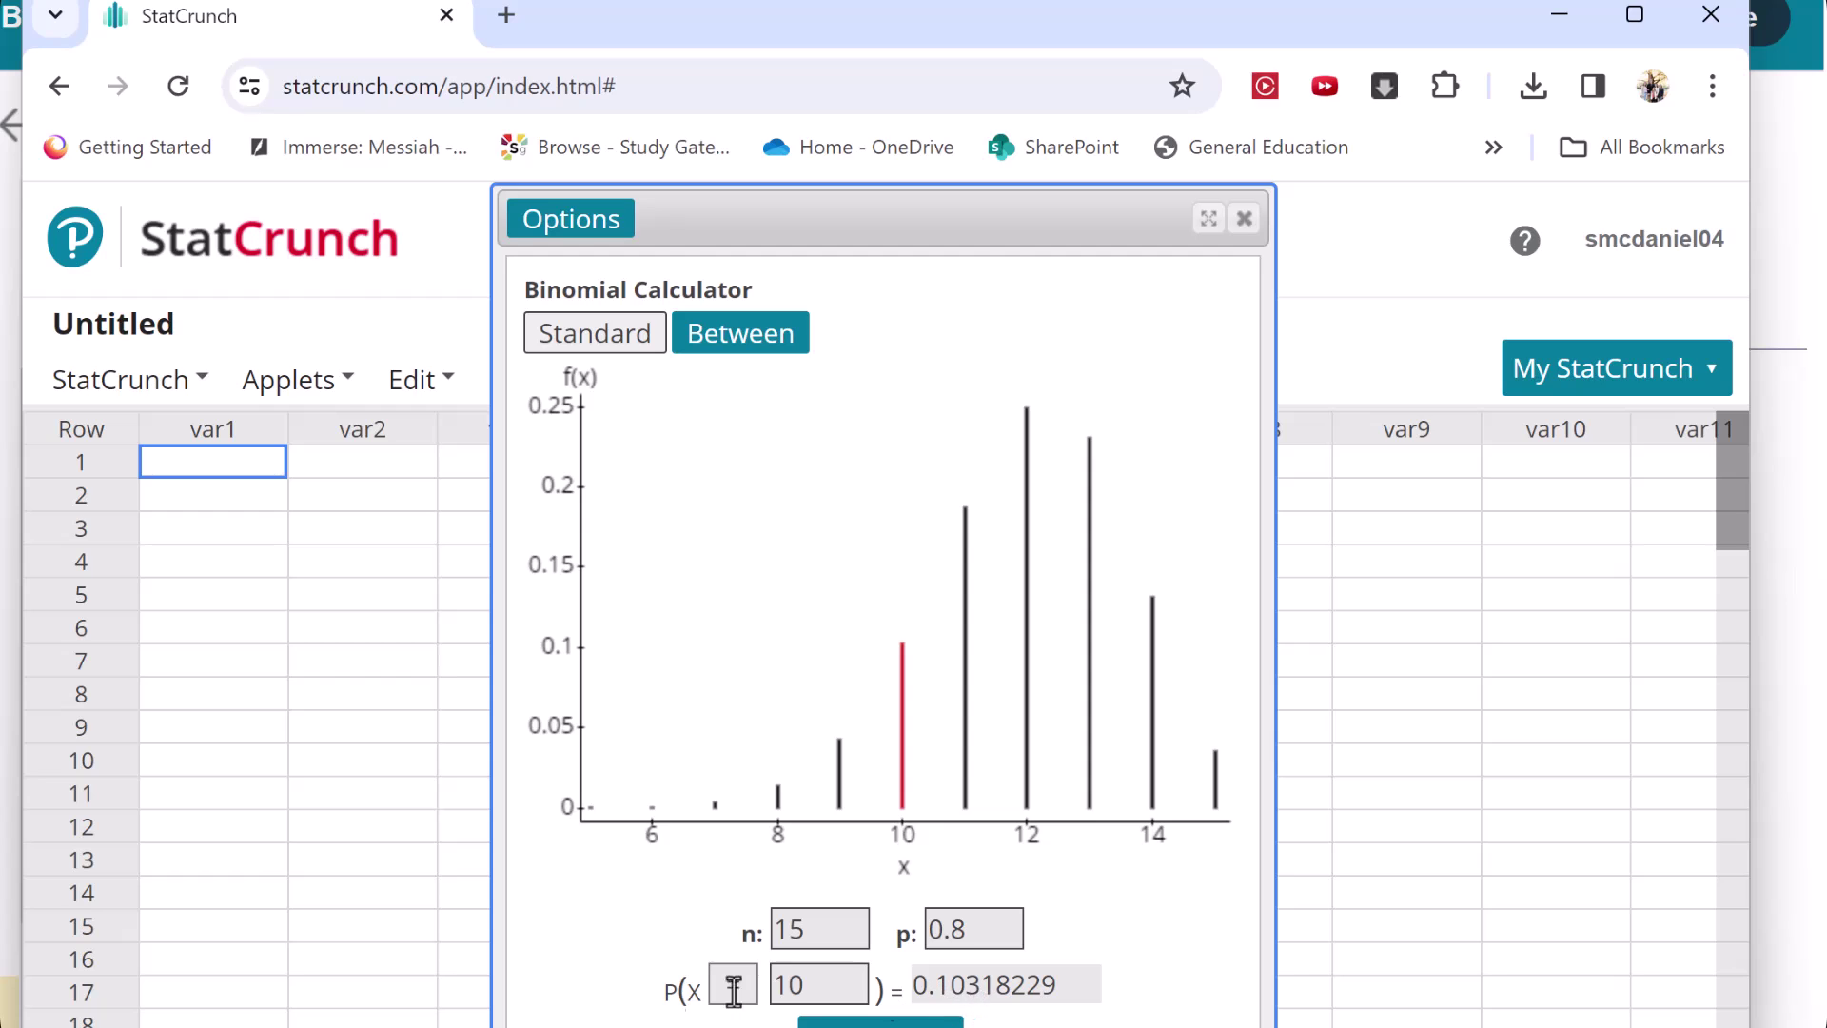
drag(1040, 28, 1826, 32)
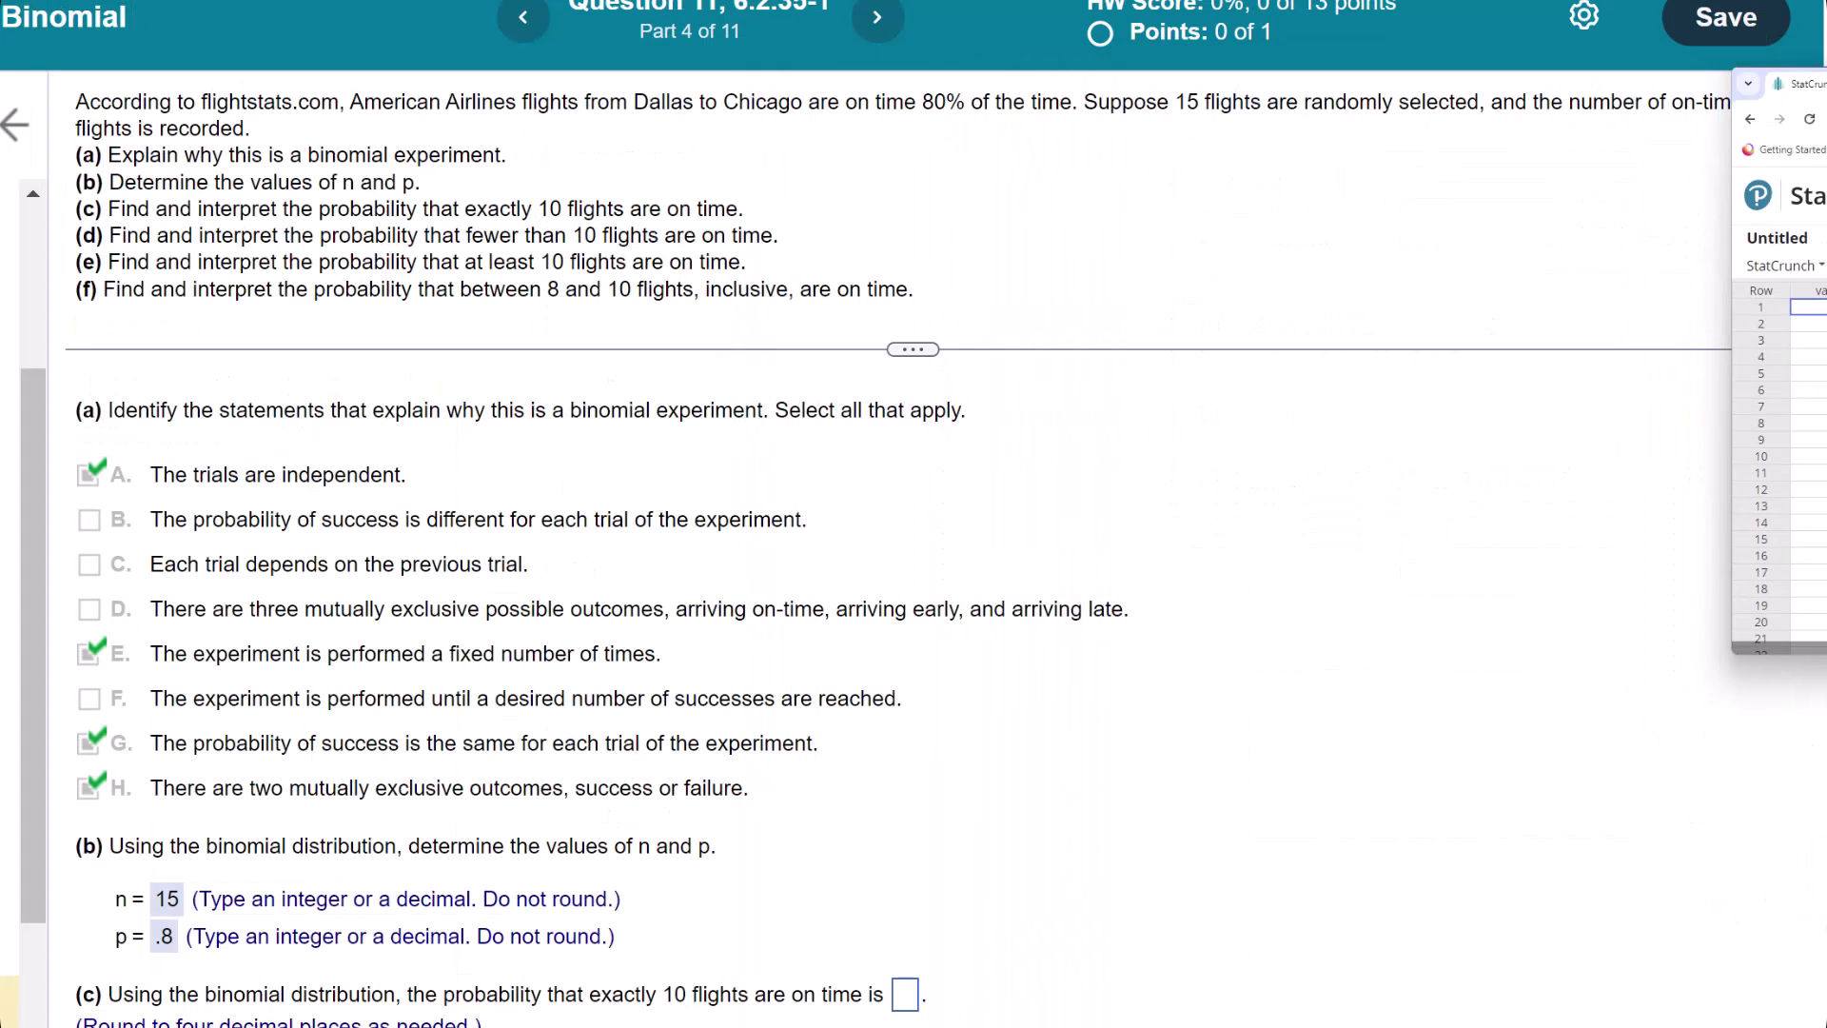
Answer part (c) with .1032 and interpret it as about 10 in 100 trials
click(905, 996)
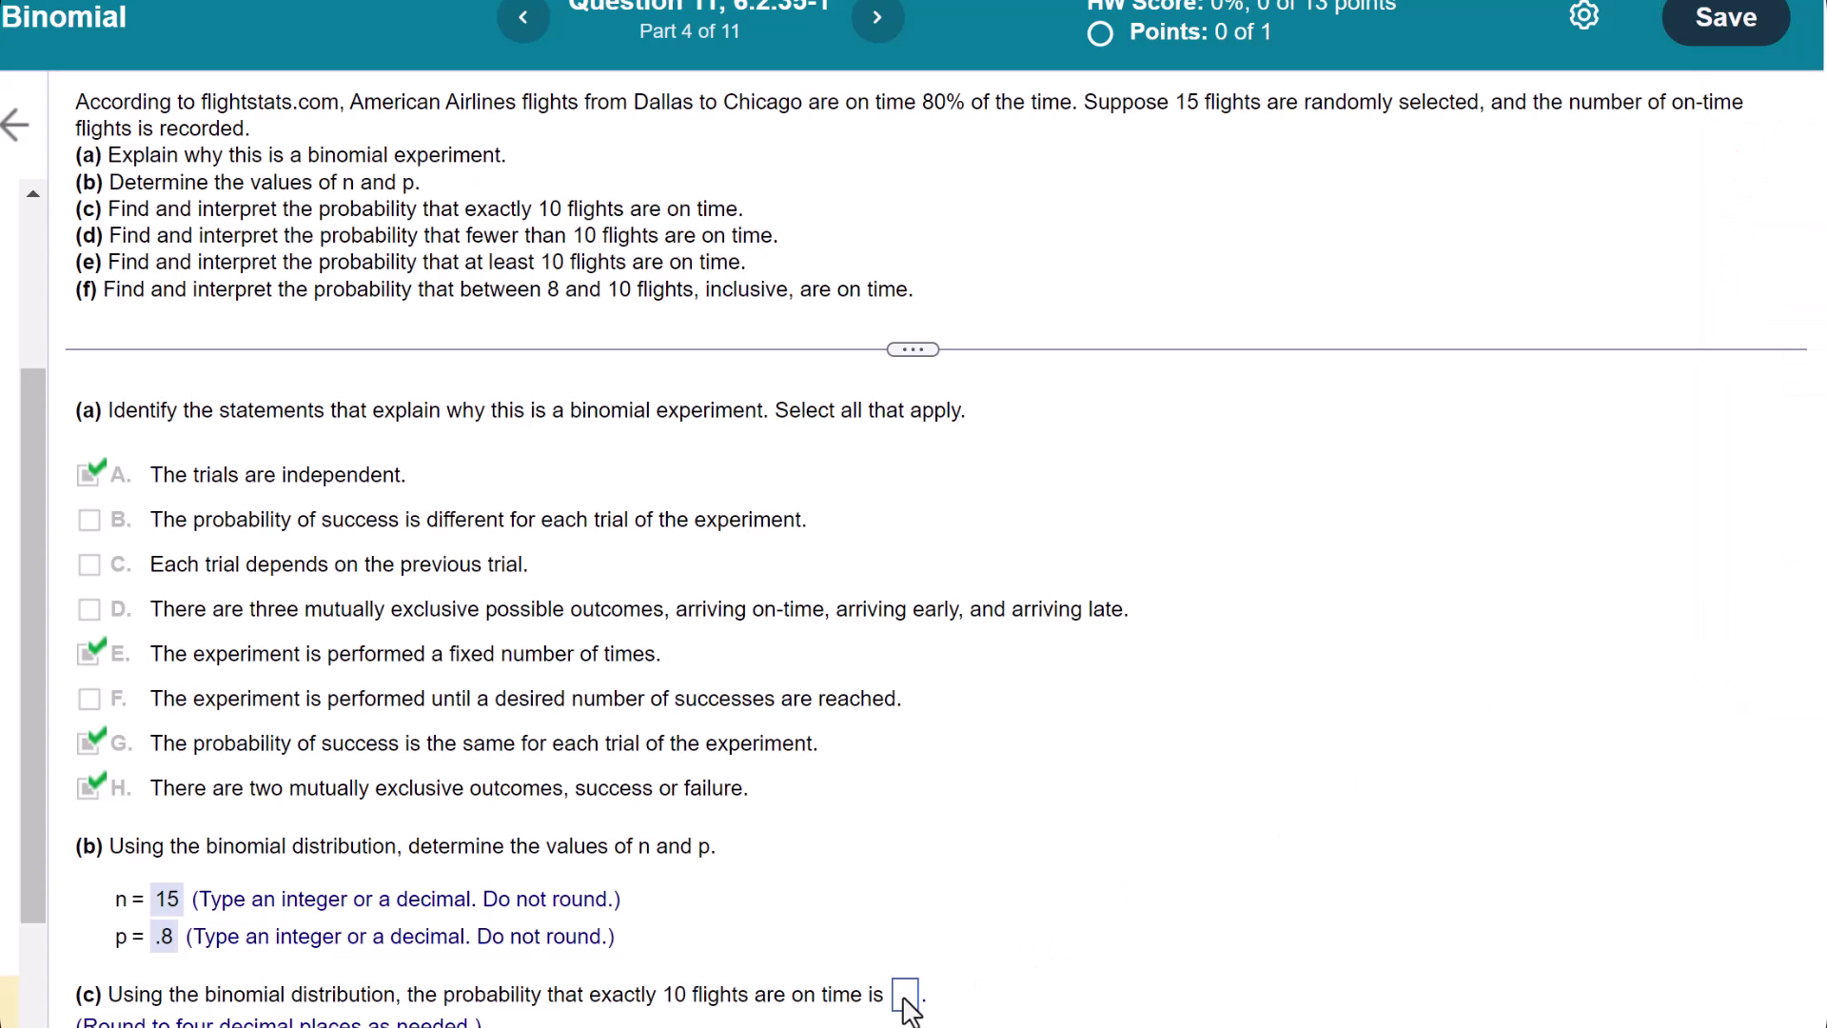
text(.1032)
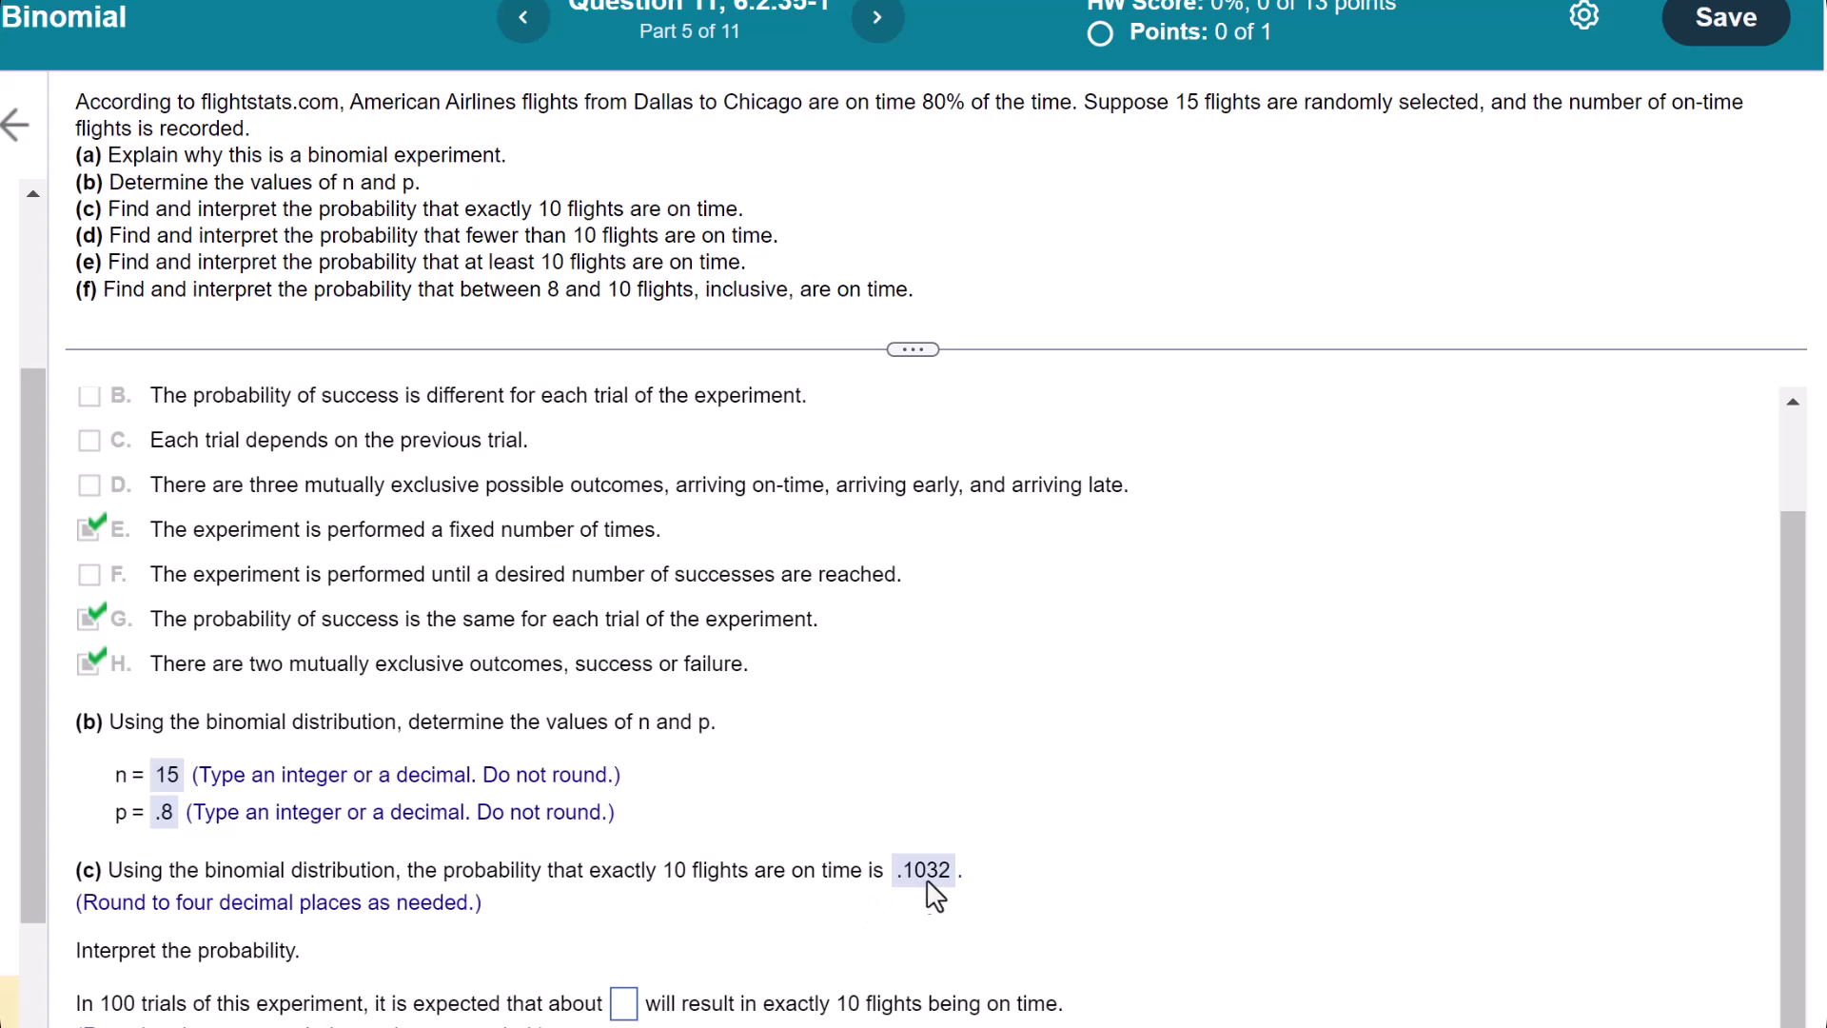
click(623, 1001)
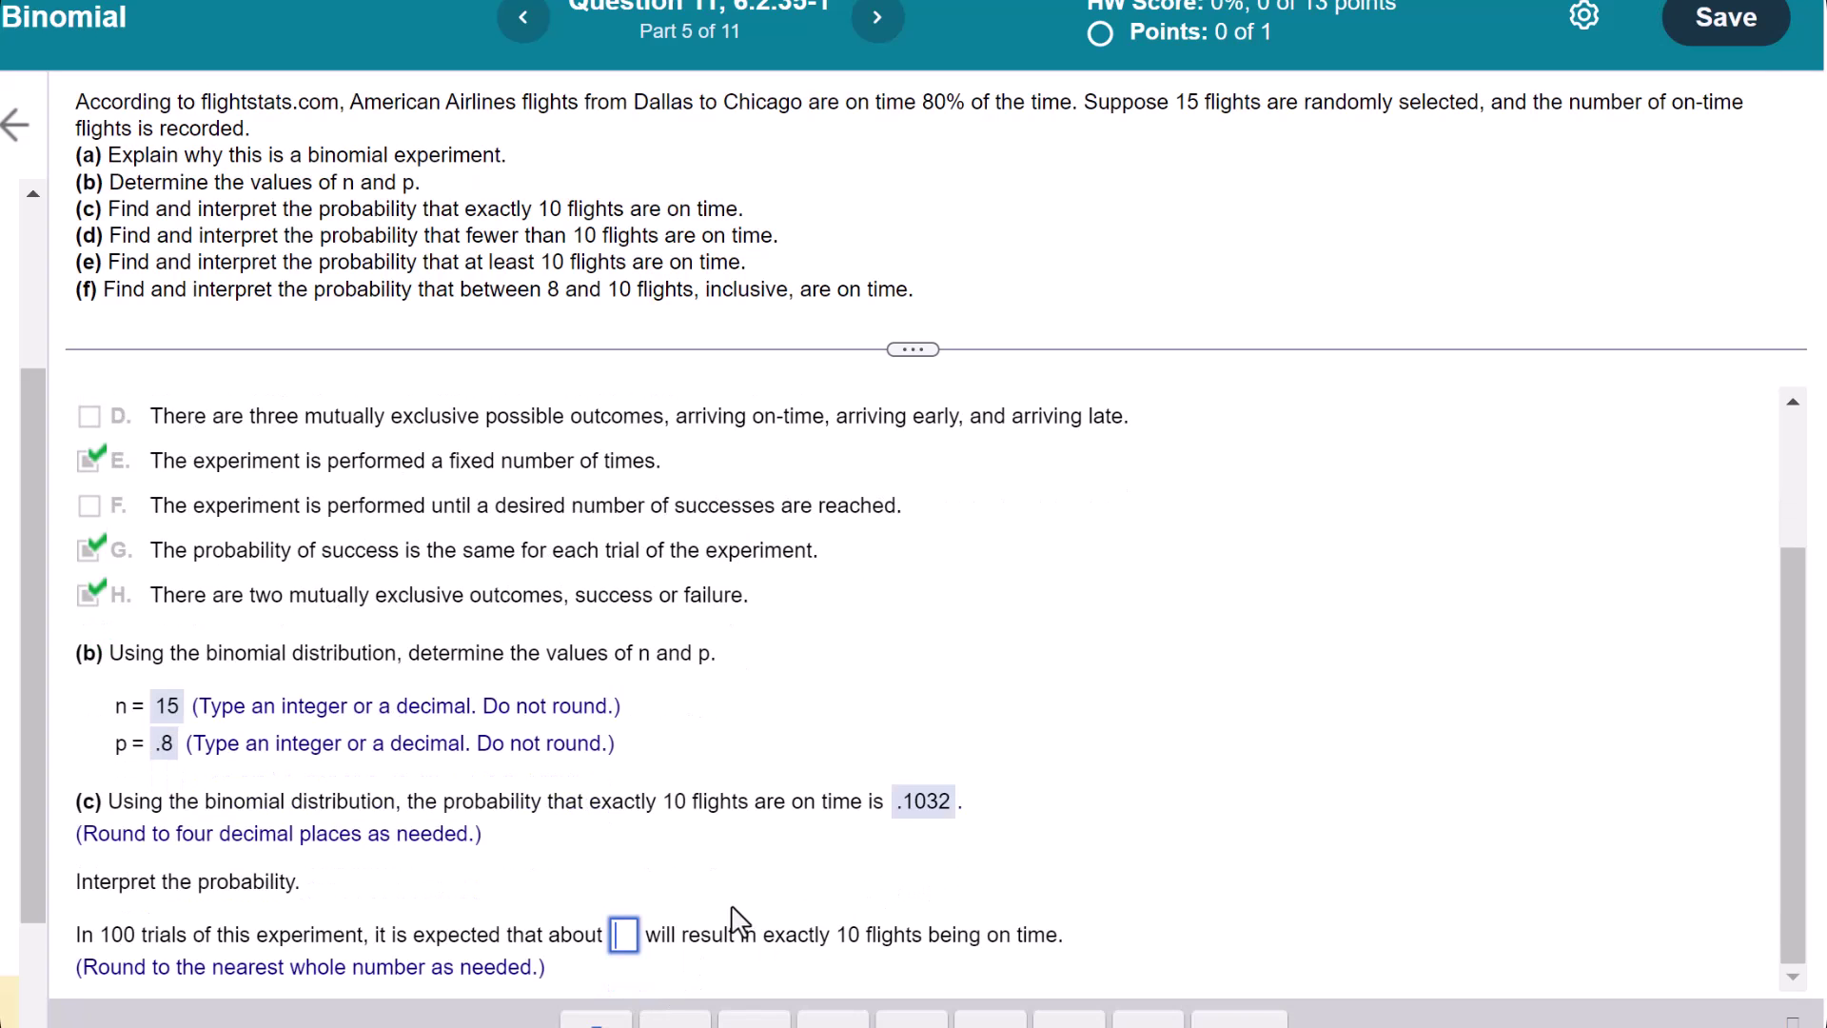
text(10)
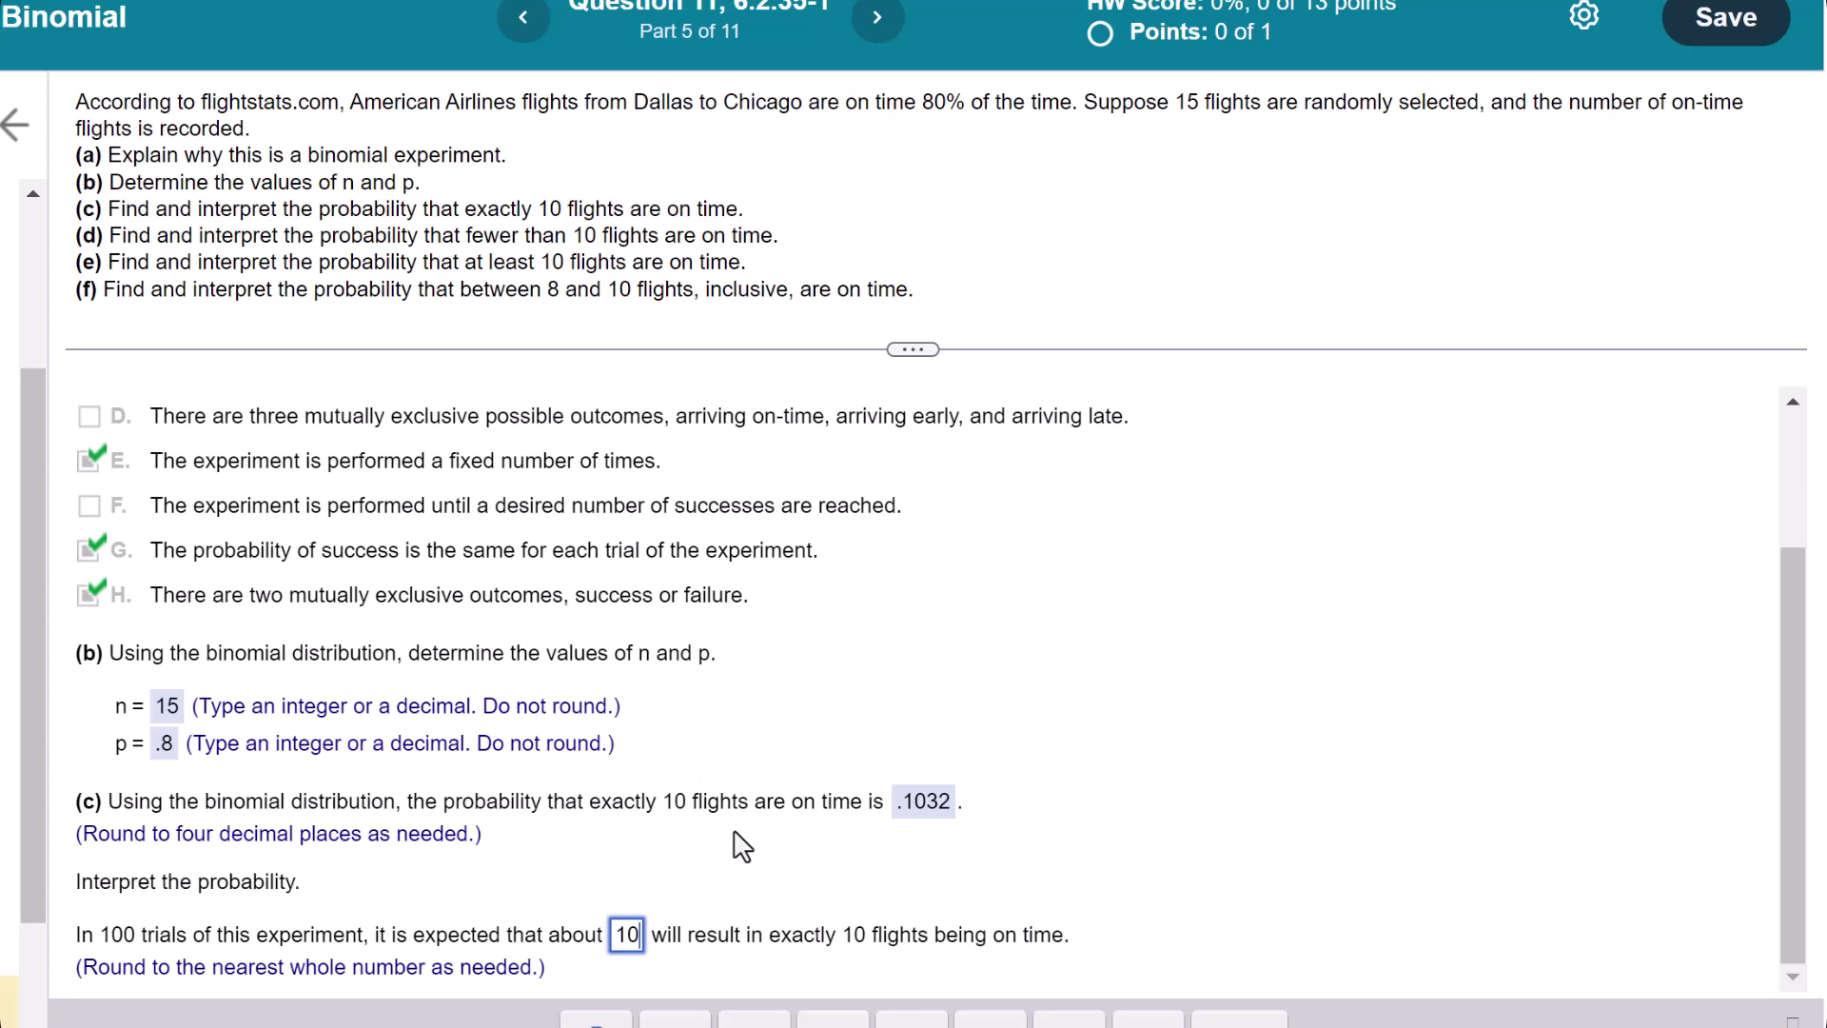
key(Return)
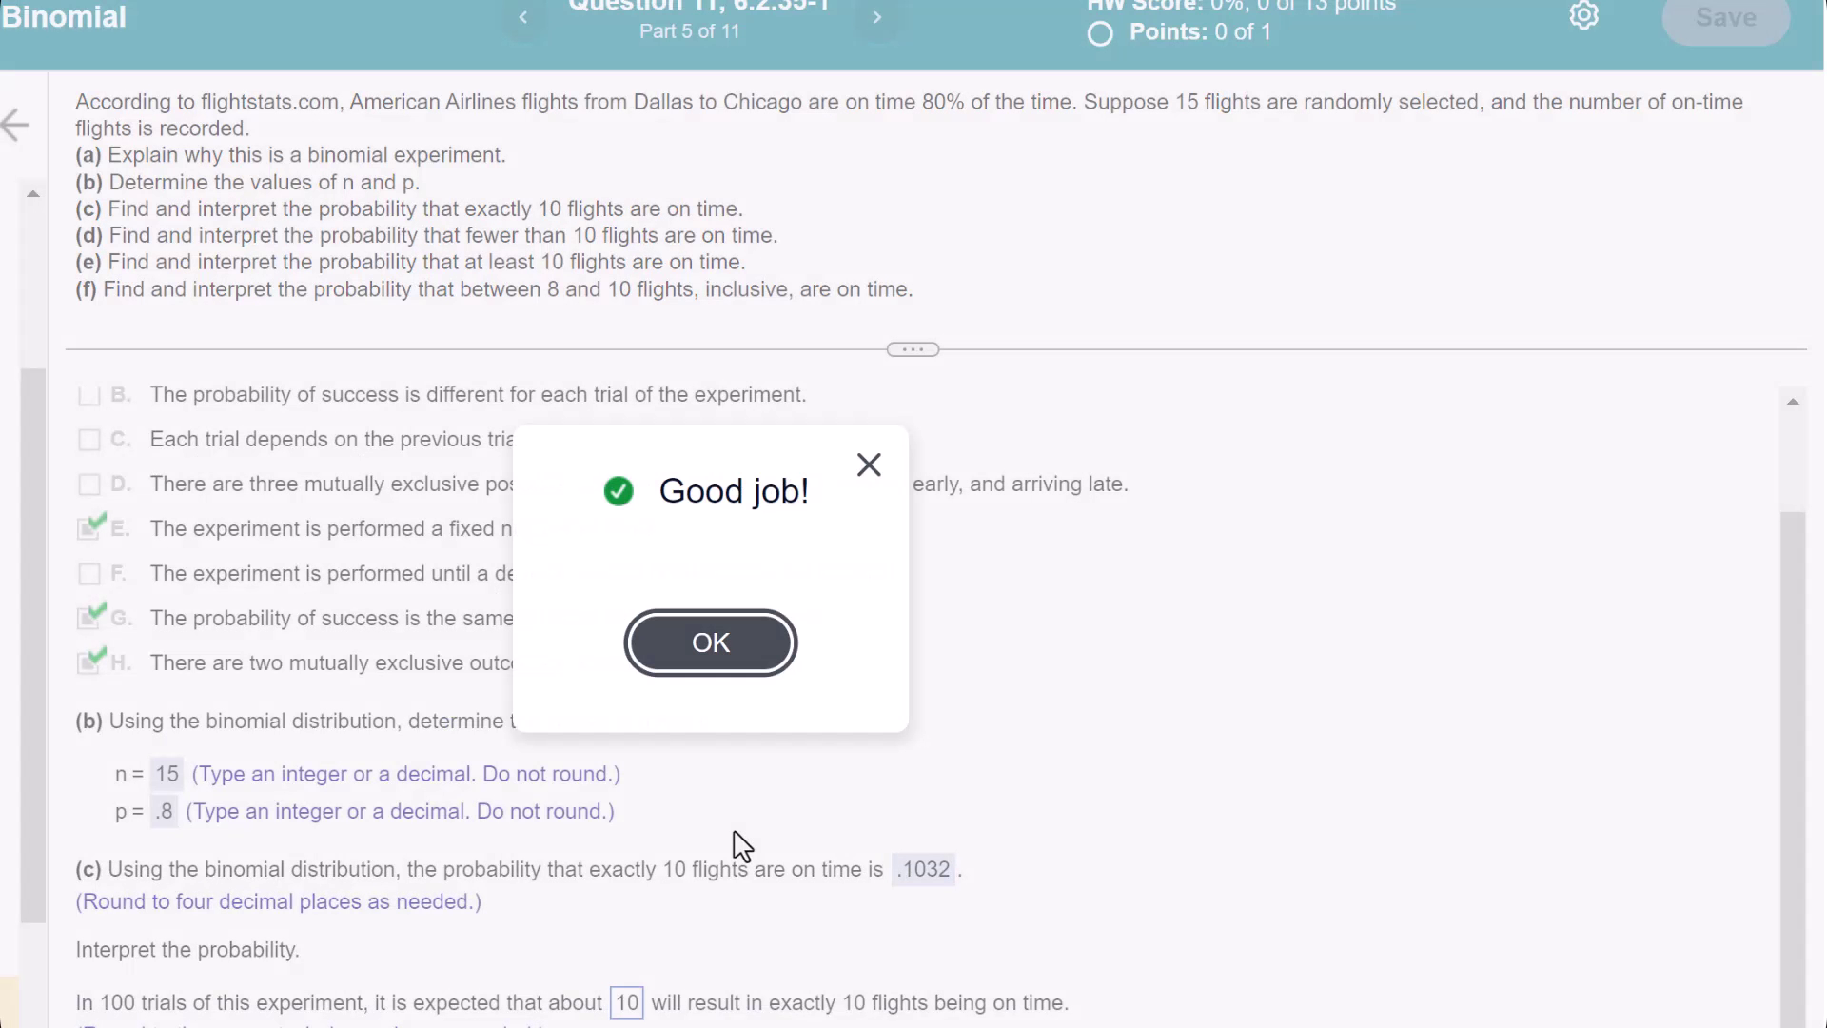
key(Return)
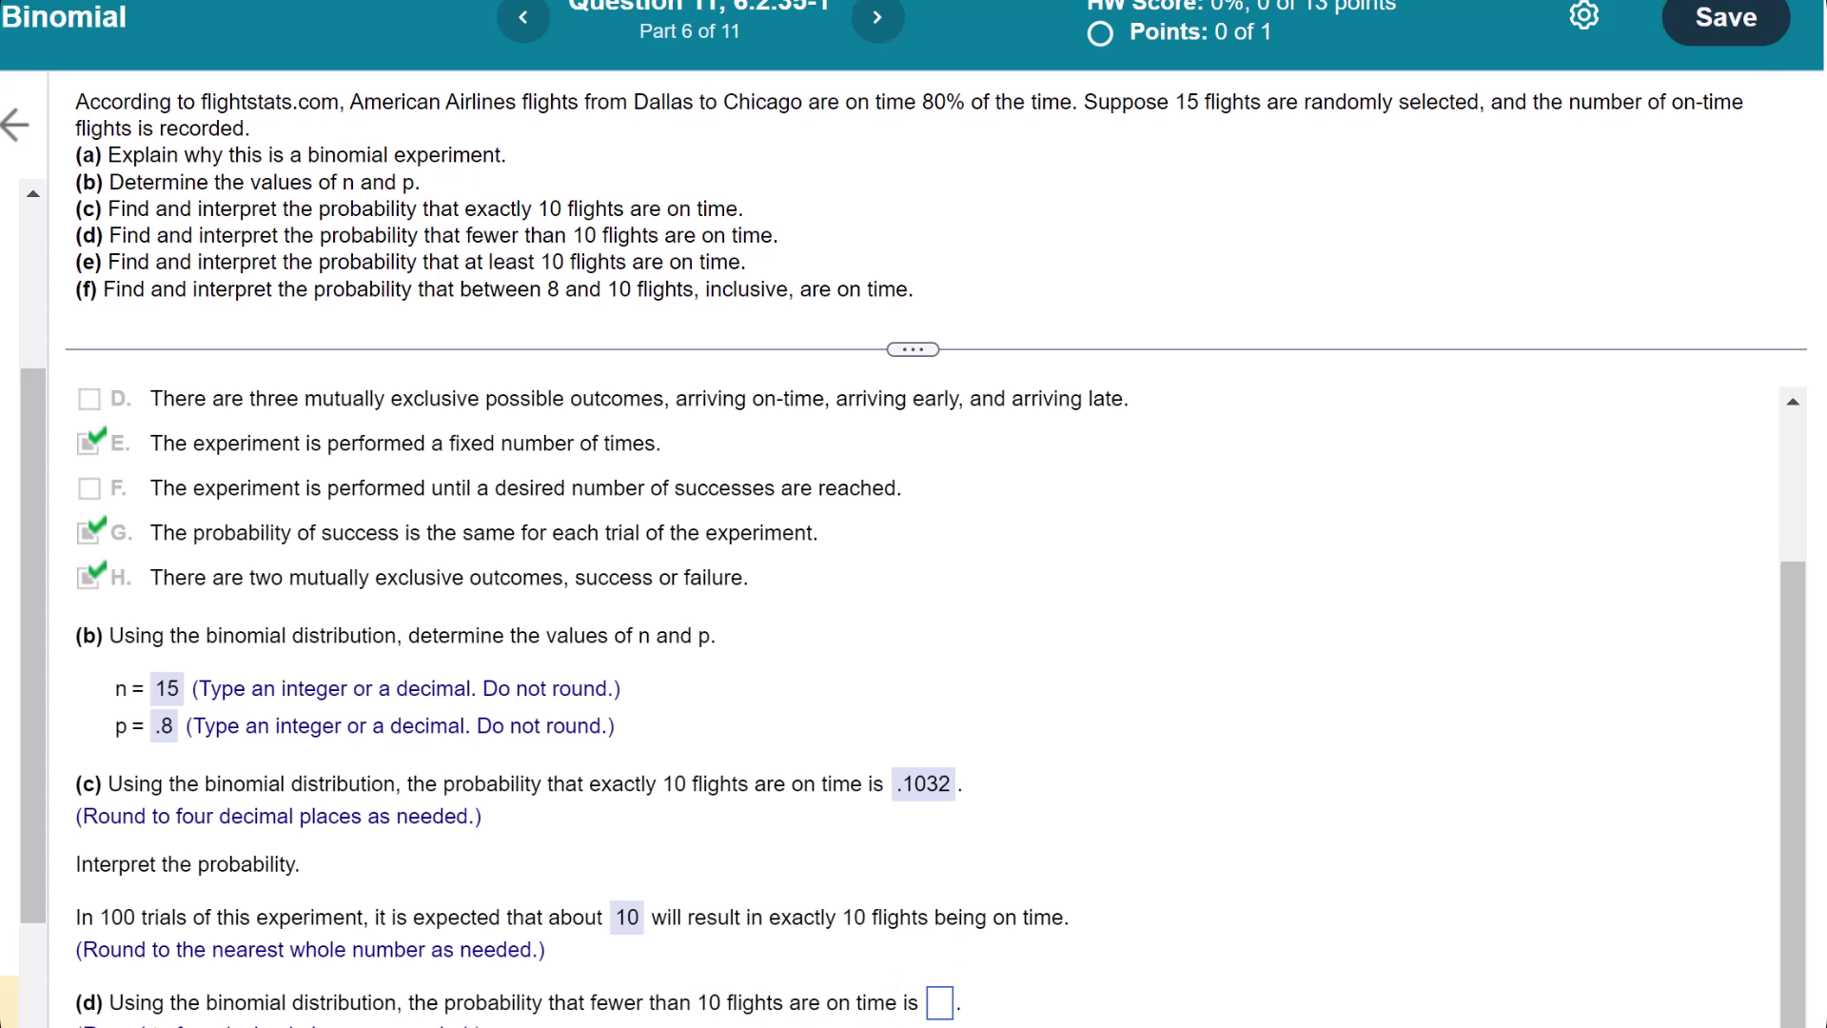
key(alt+Tab)
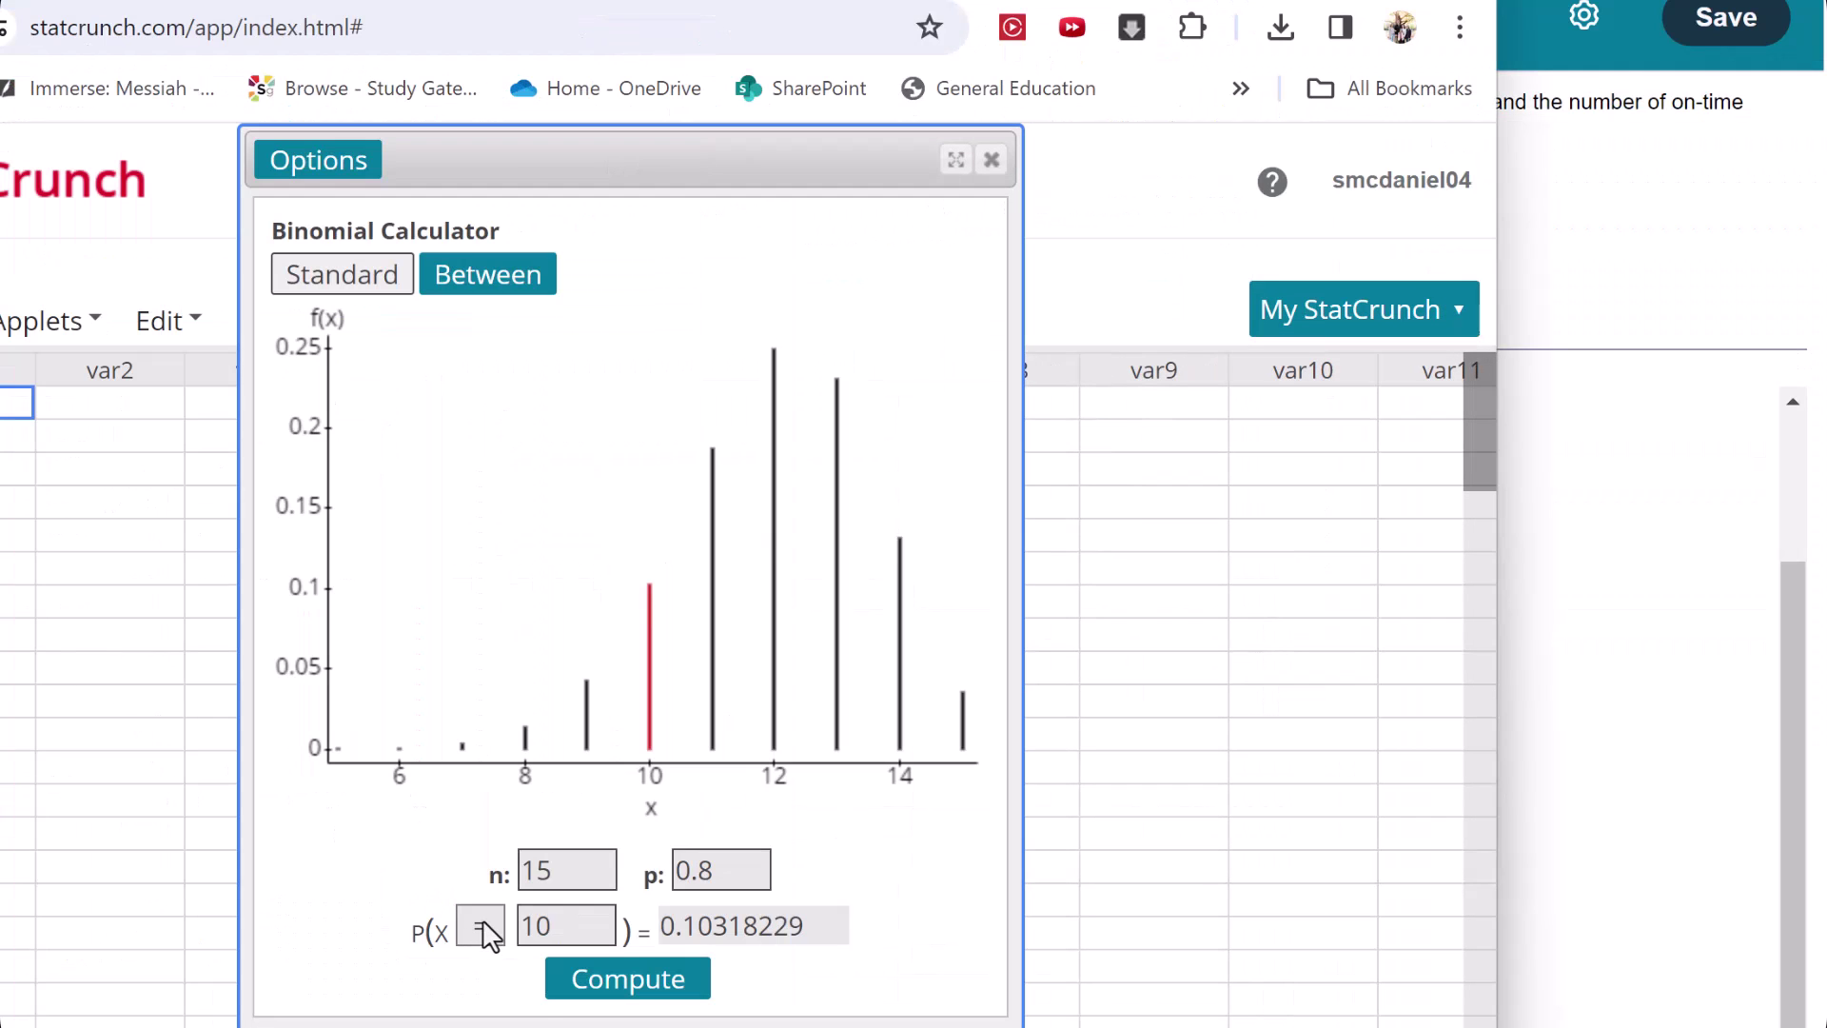
Change the calculator comparison to P(X < 10), giving 0.06105143
click(483, 928)
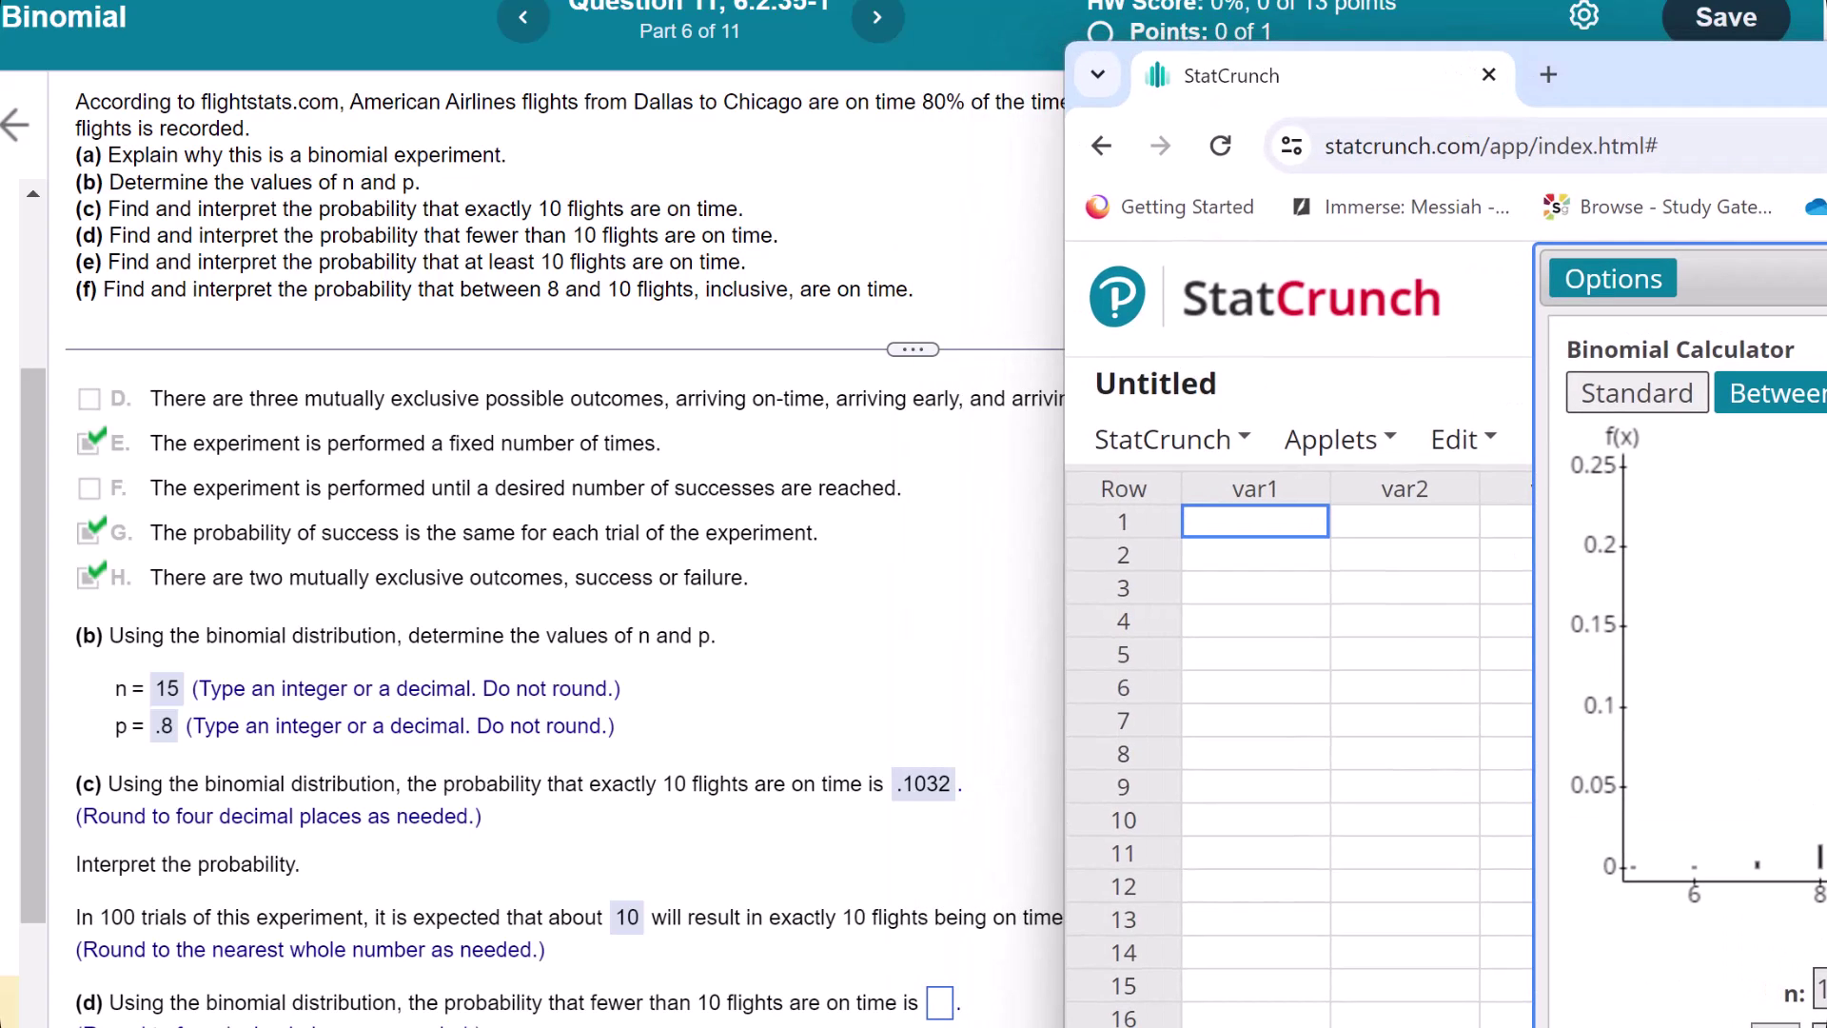
drag(1805, 68, 838, 14)
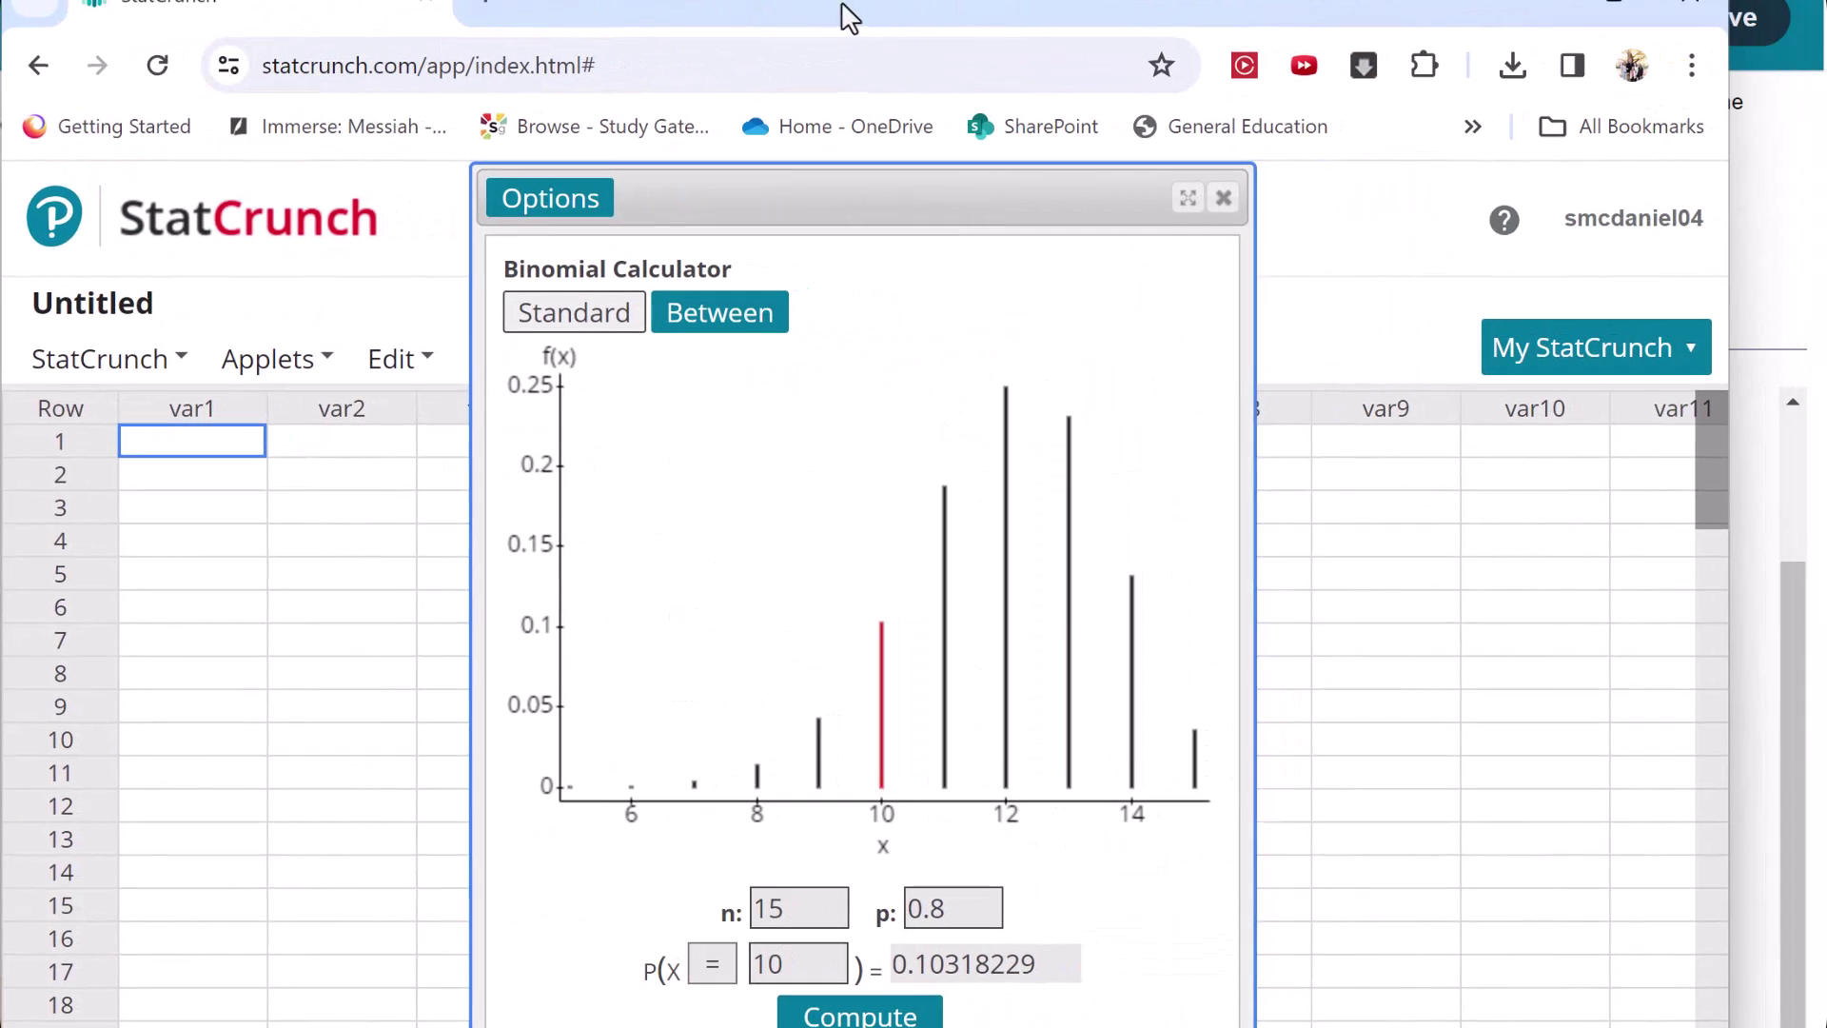
click(709, 964)
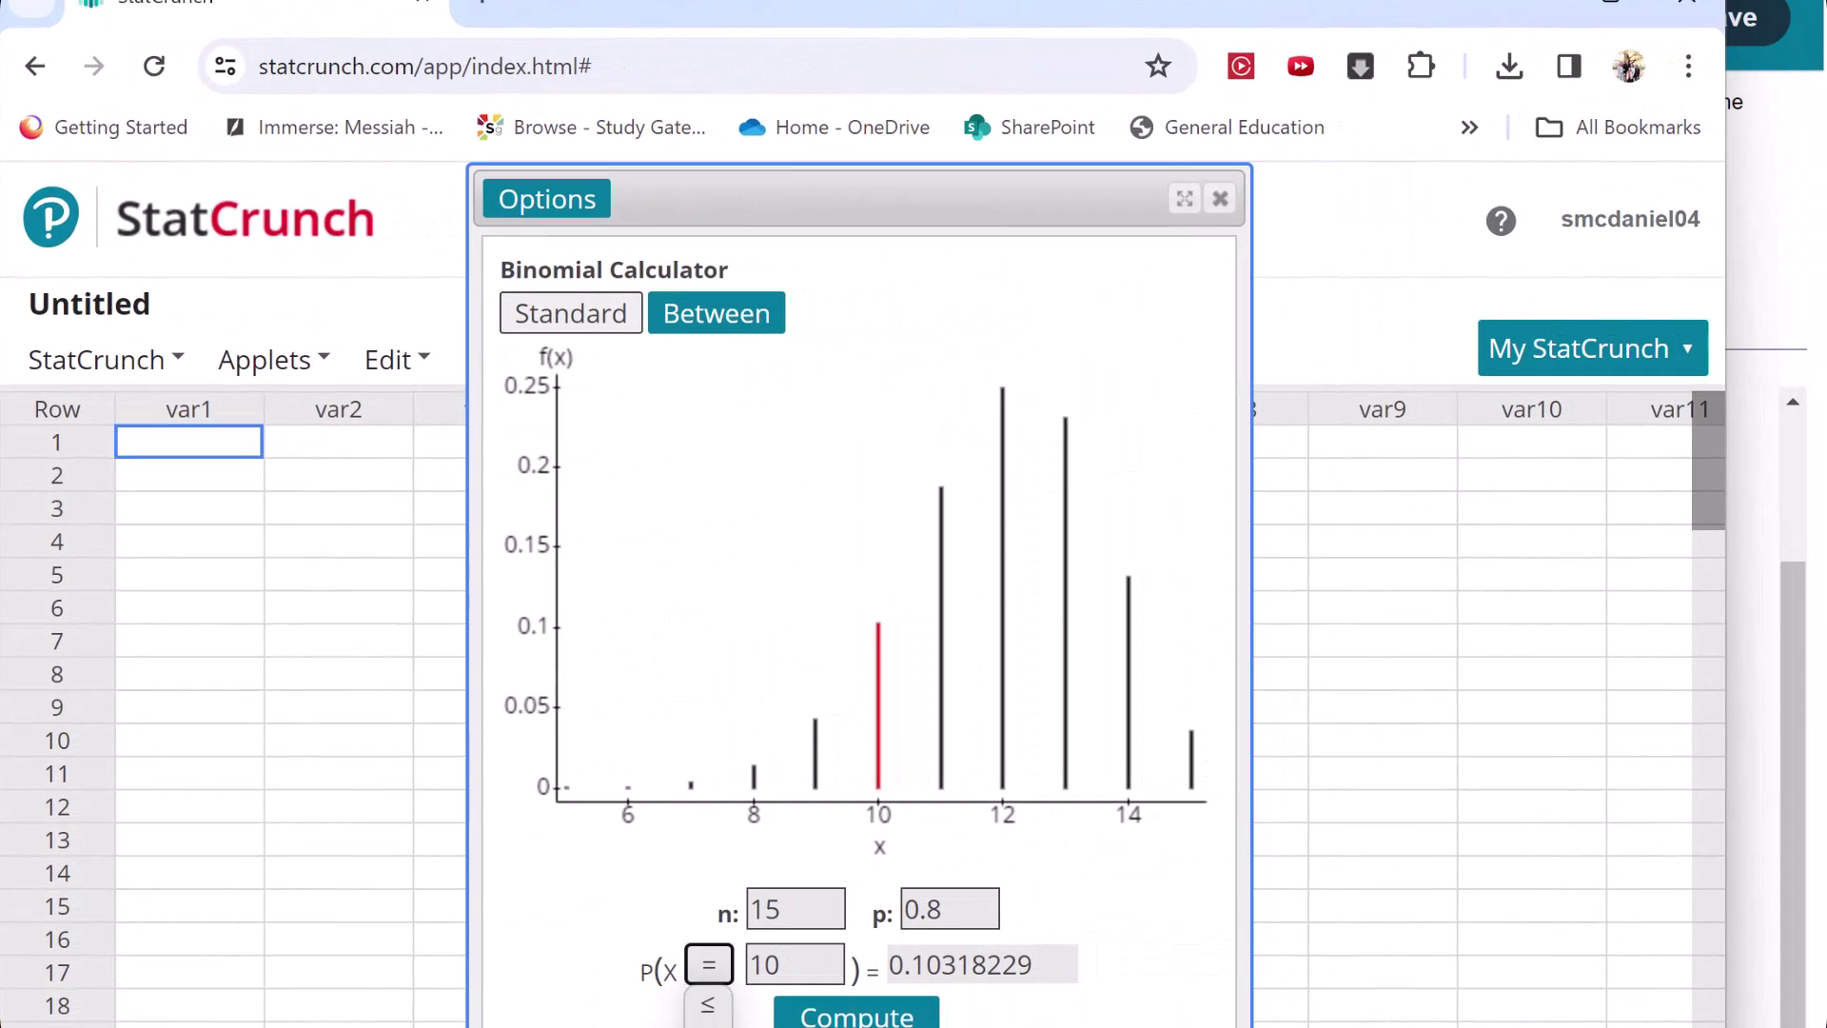
click(709, 1000)
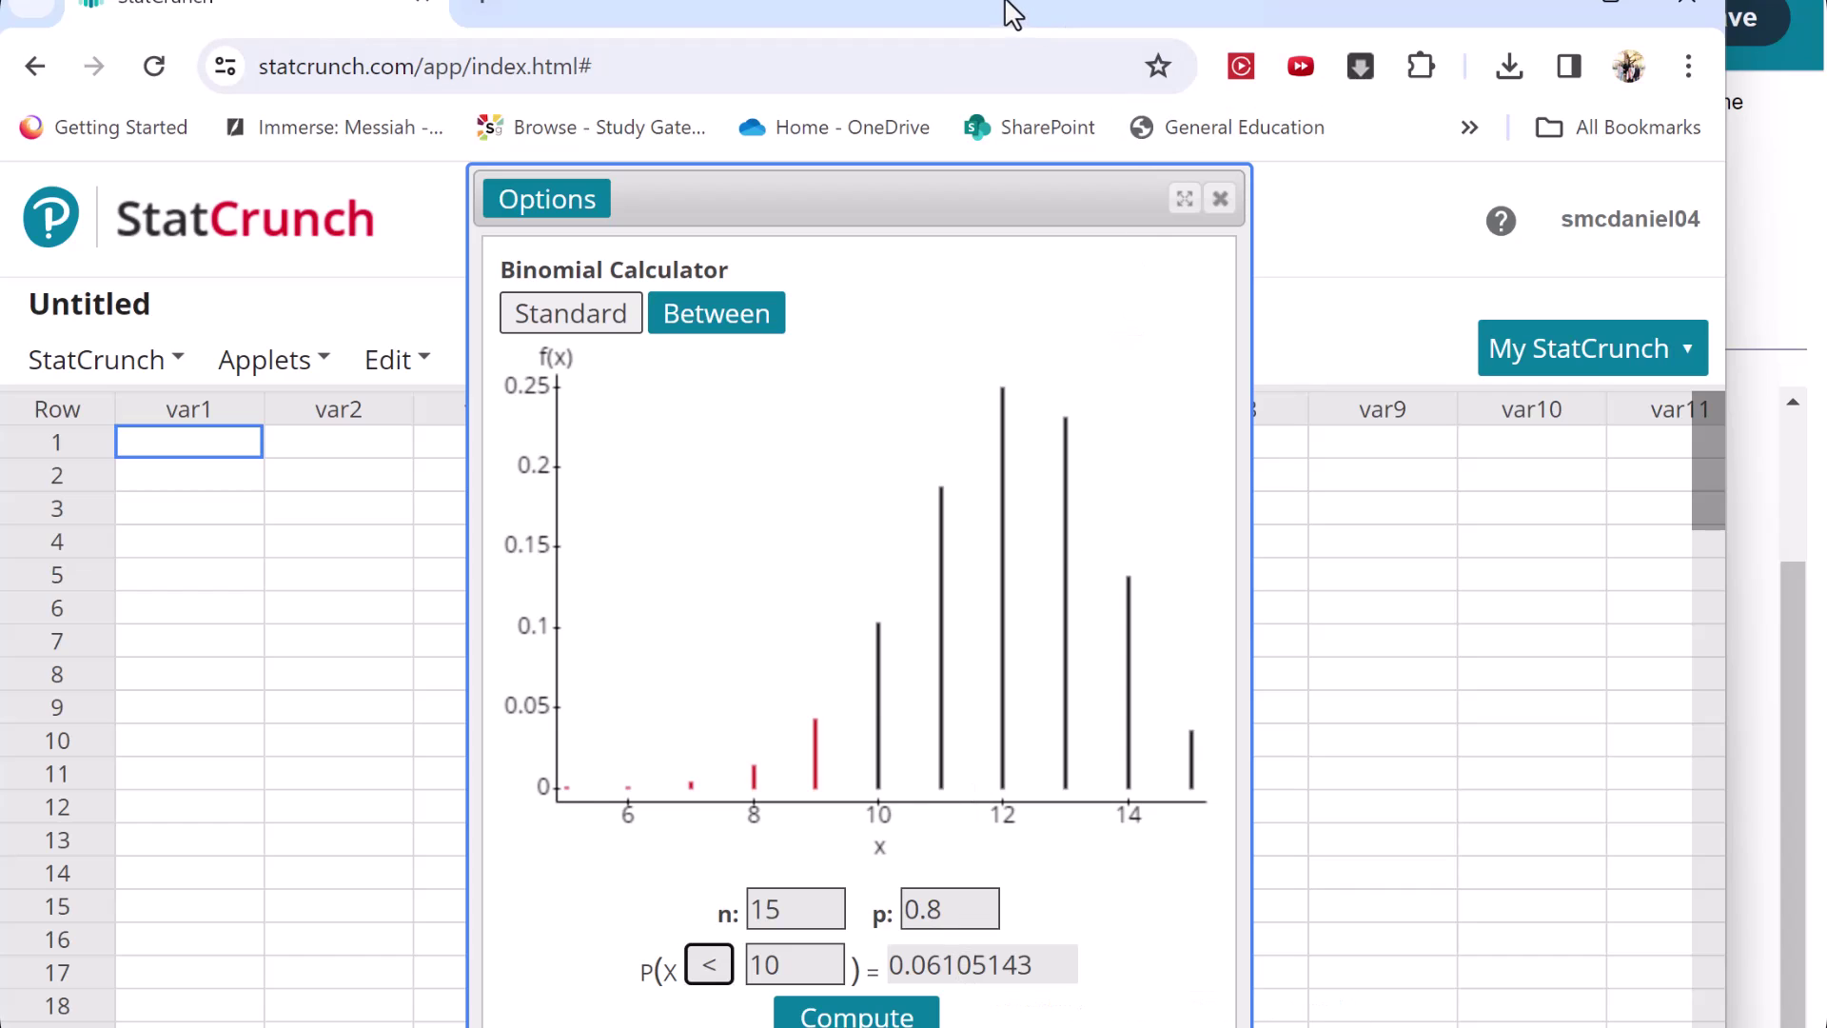
key(alt+Tab)
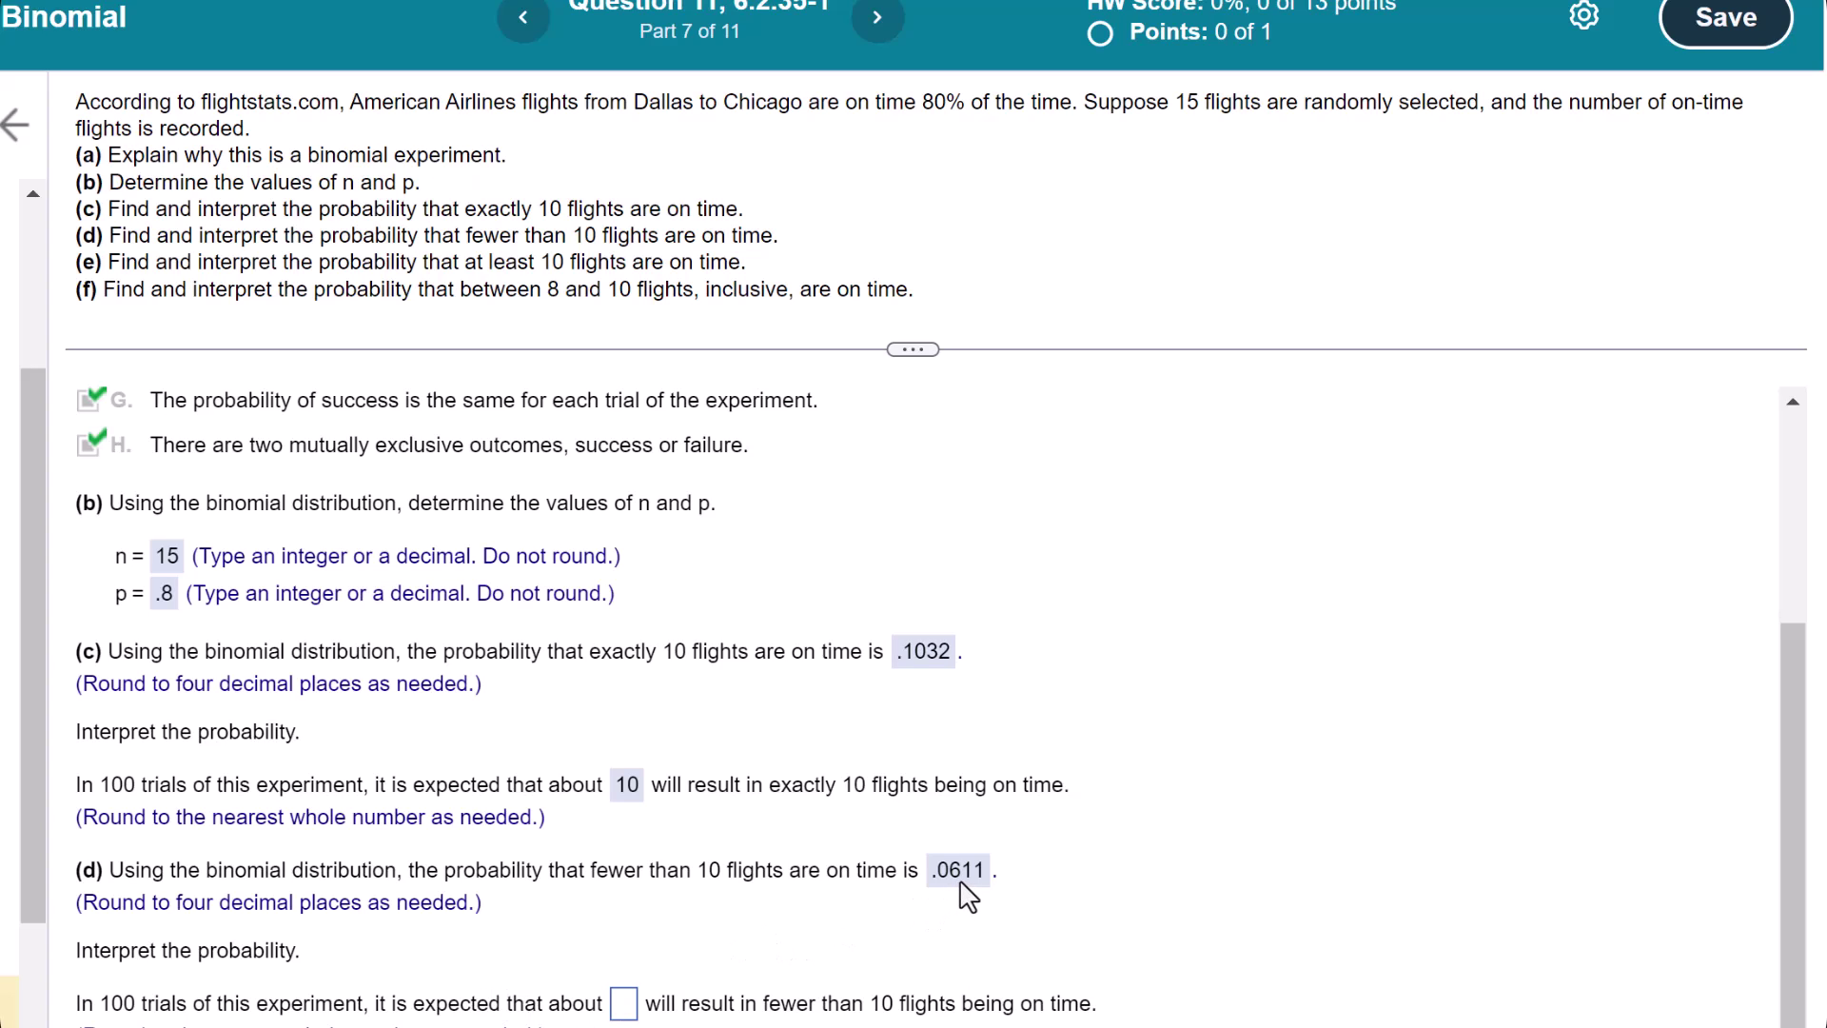
Enter 6 as part (d)'s expected count out of 100 trials
click(625, 1005)
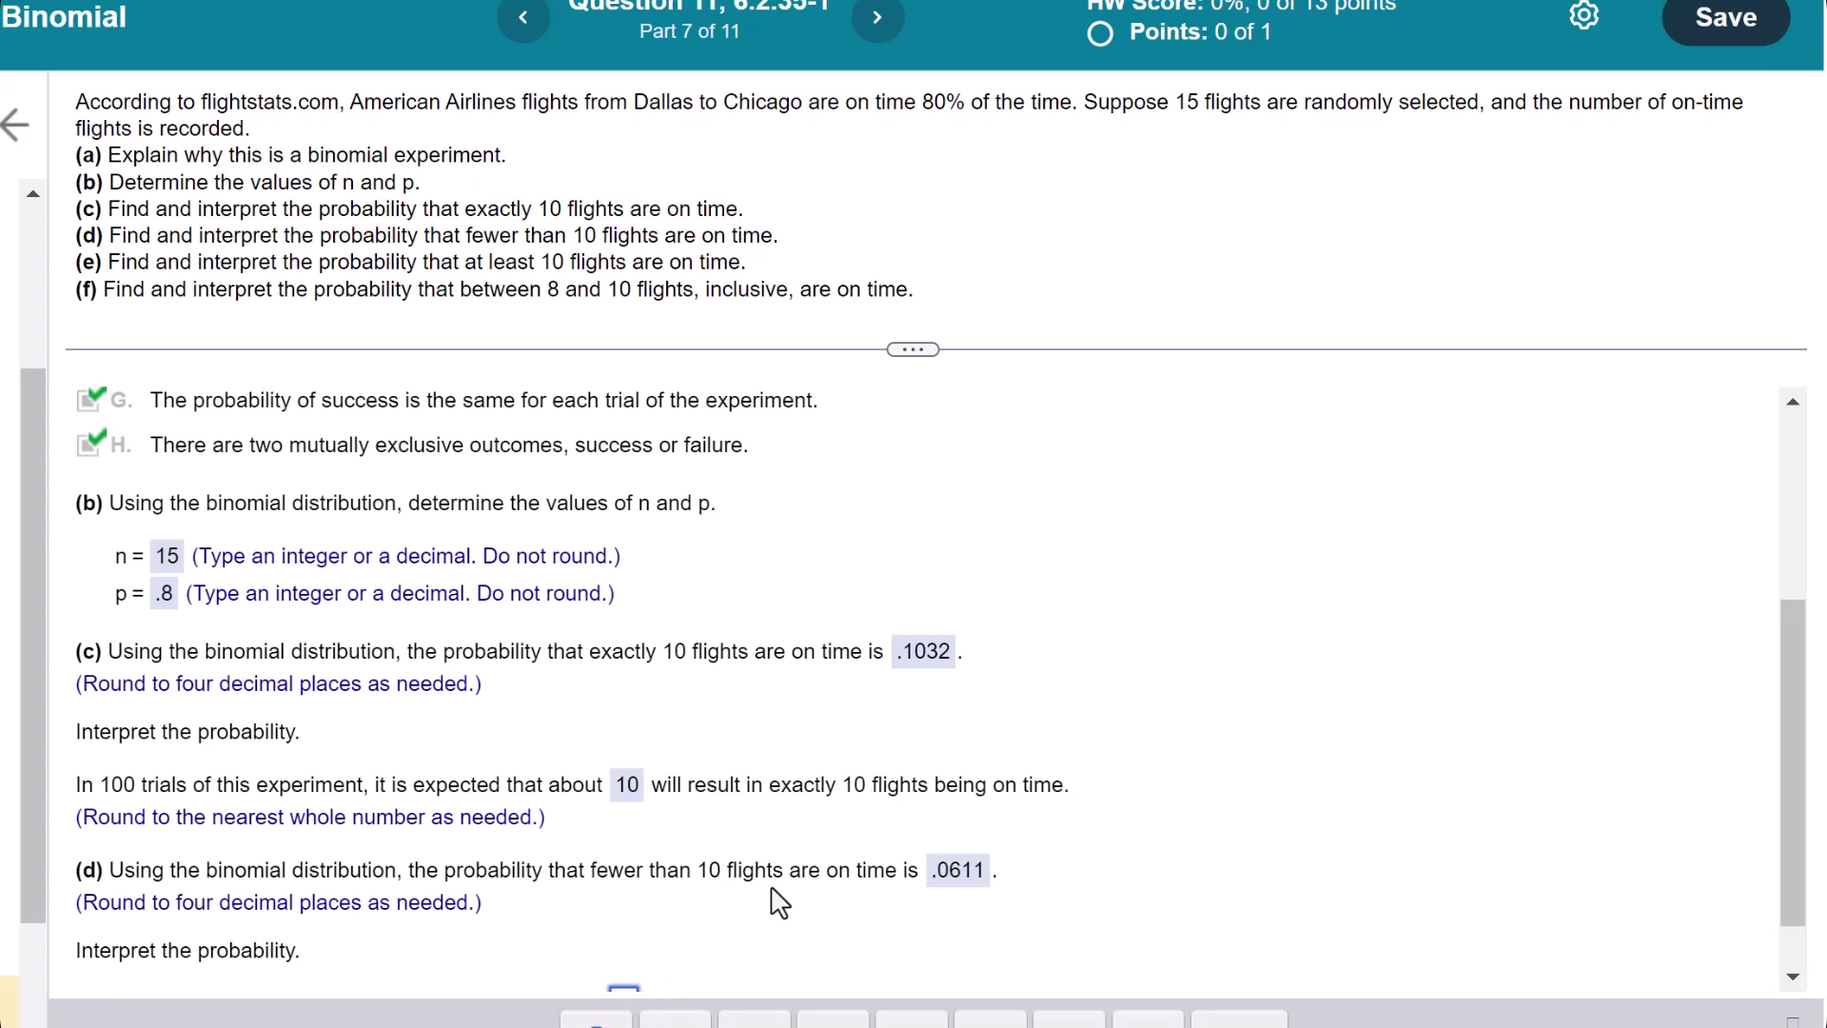
text(6)
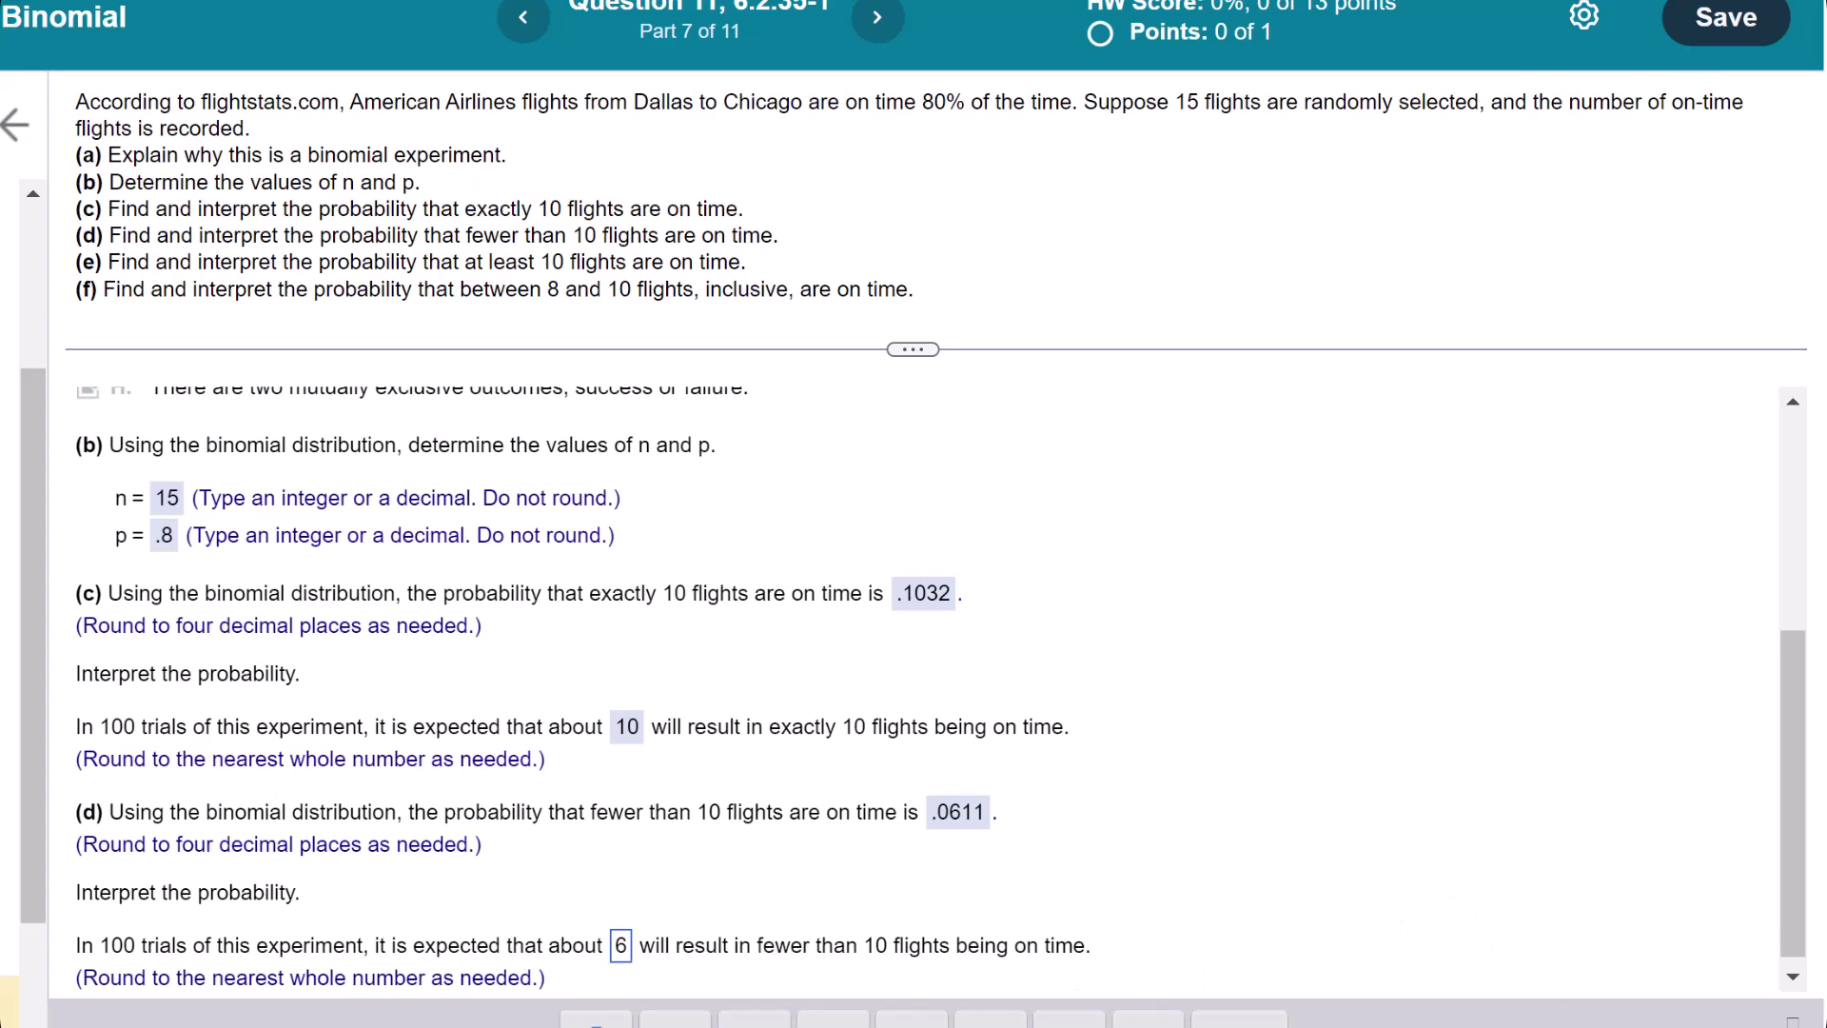
key(Return)
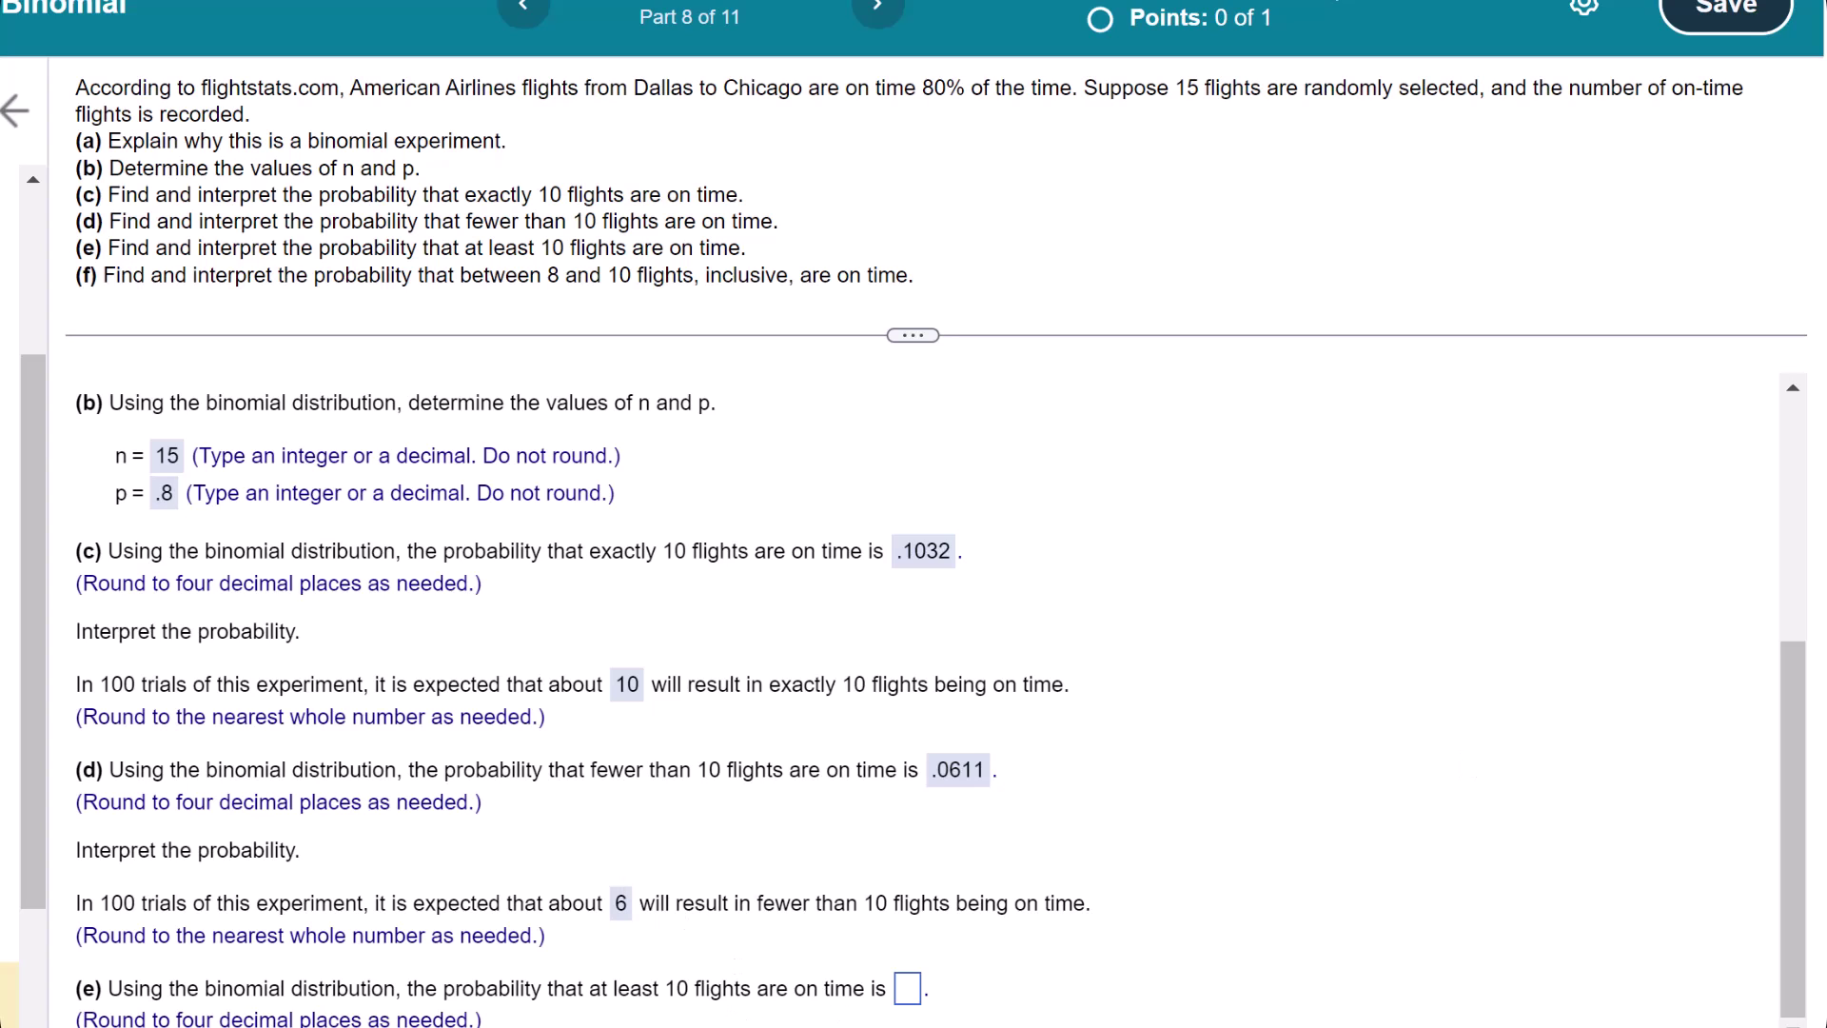
key(alt+Tab)
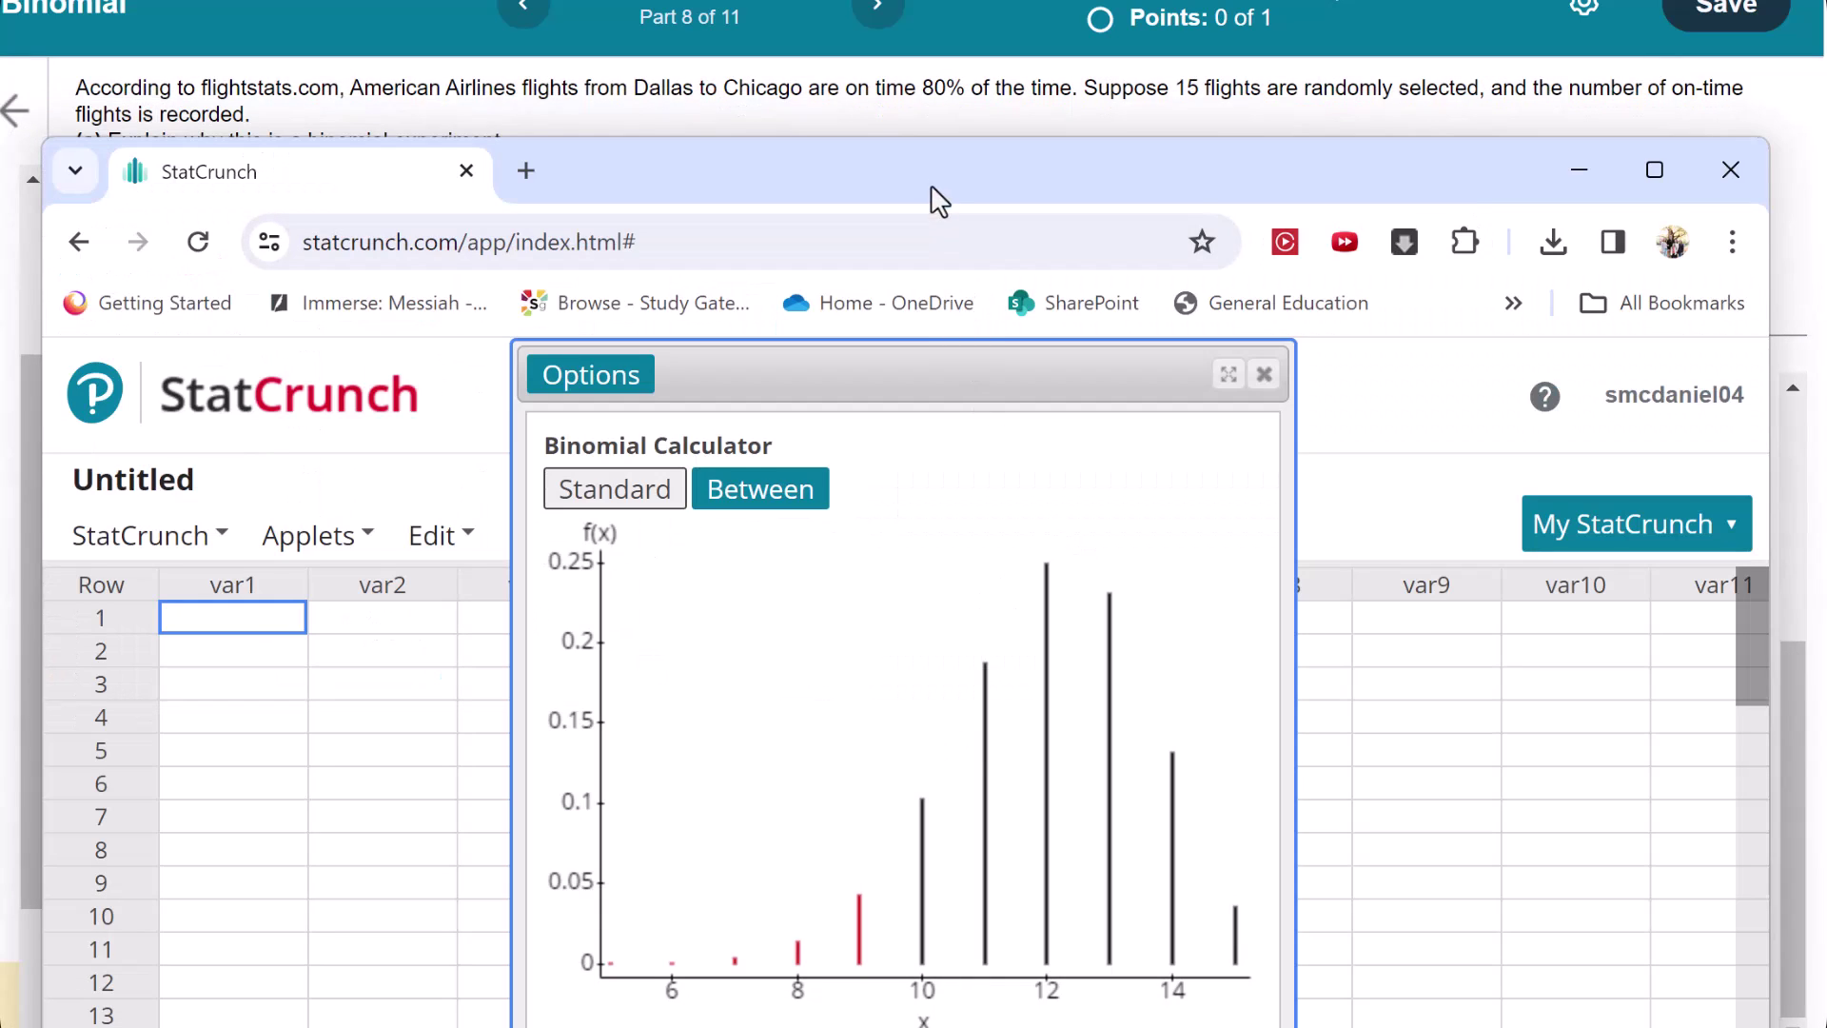
Switch the comparison to P(X ≥ 10), giving 0.93894857
drag(928, 147, 905, 12)
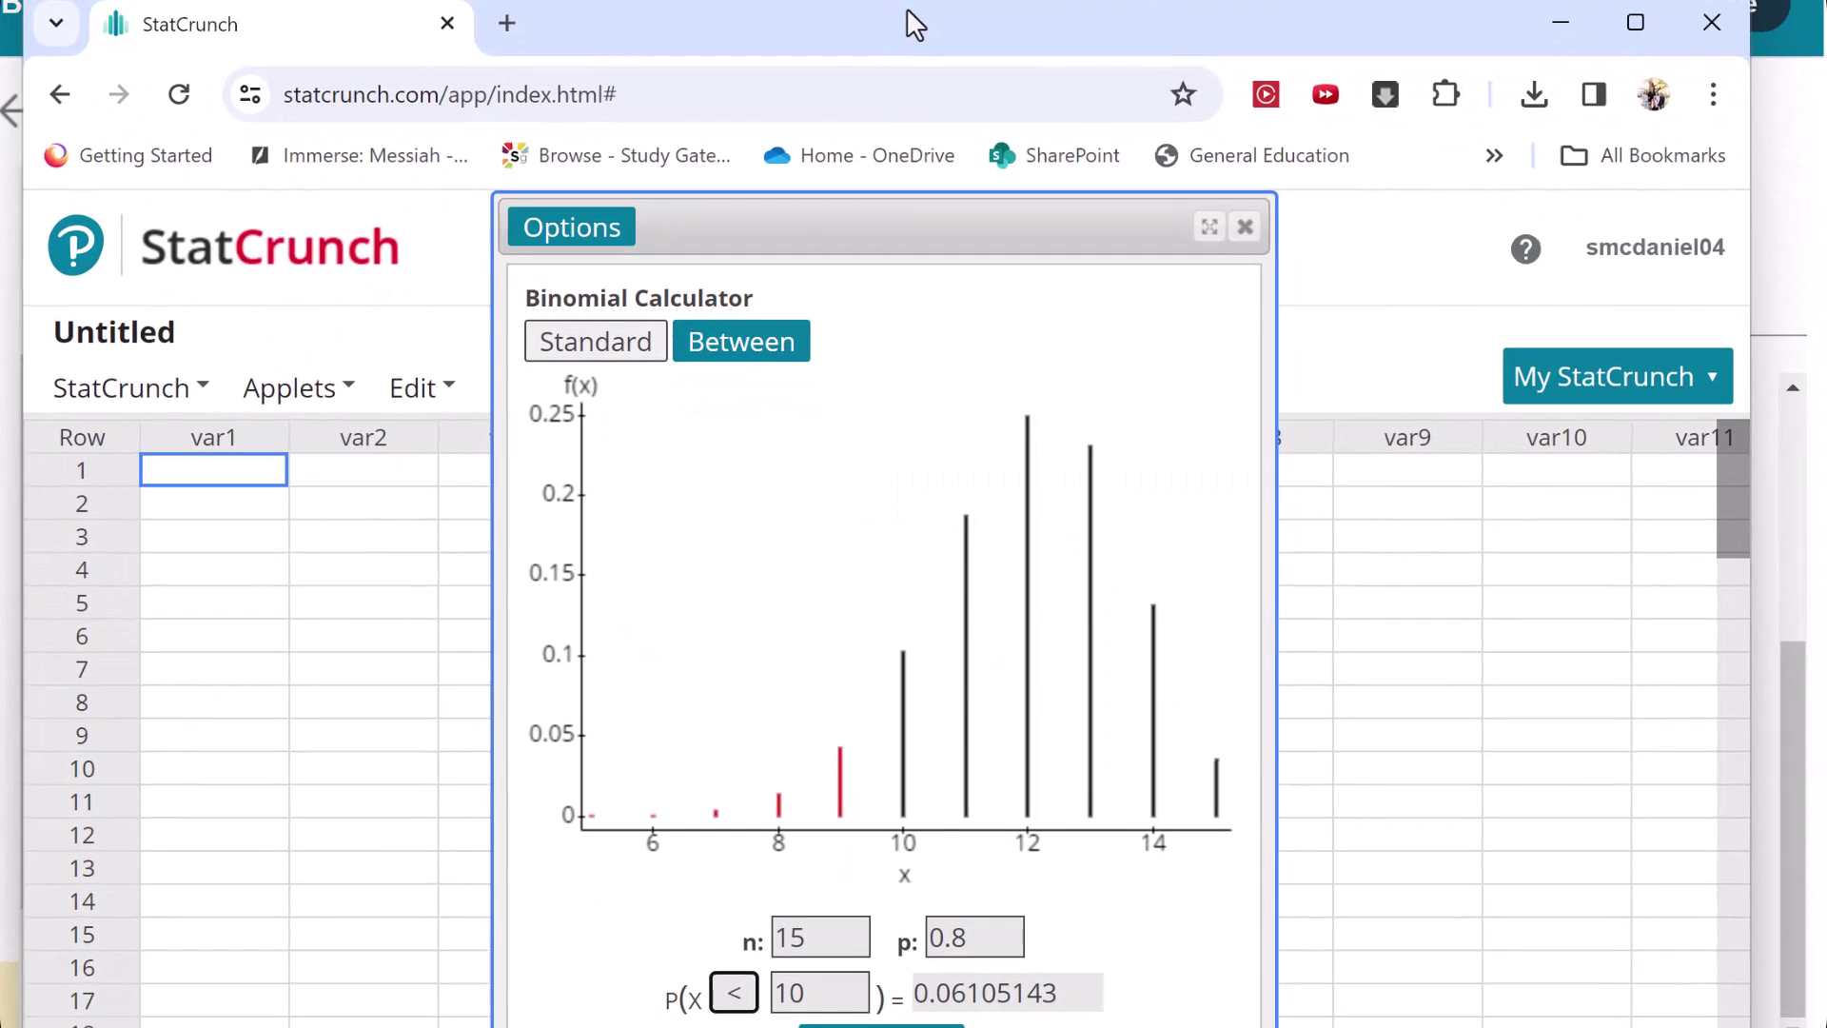
click(733, 993)
click(731, 843)
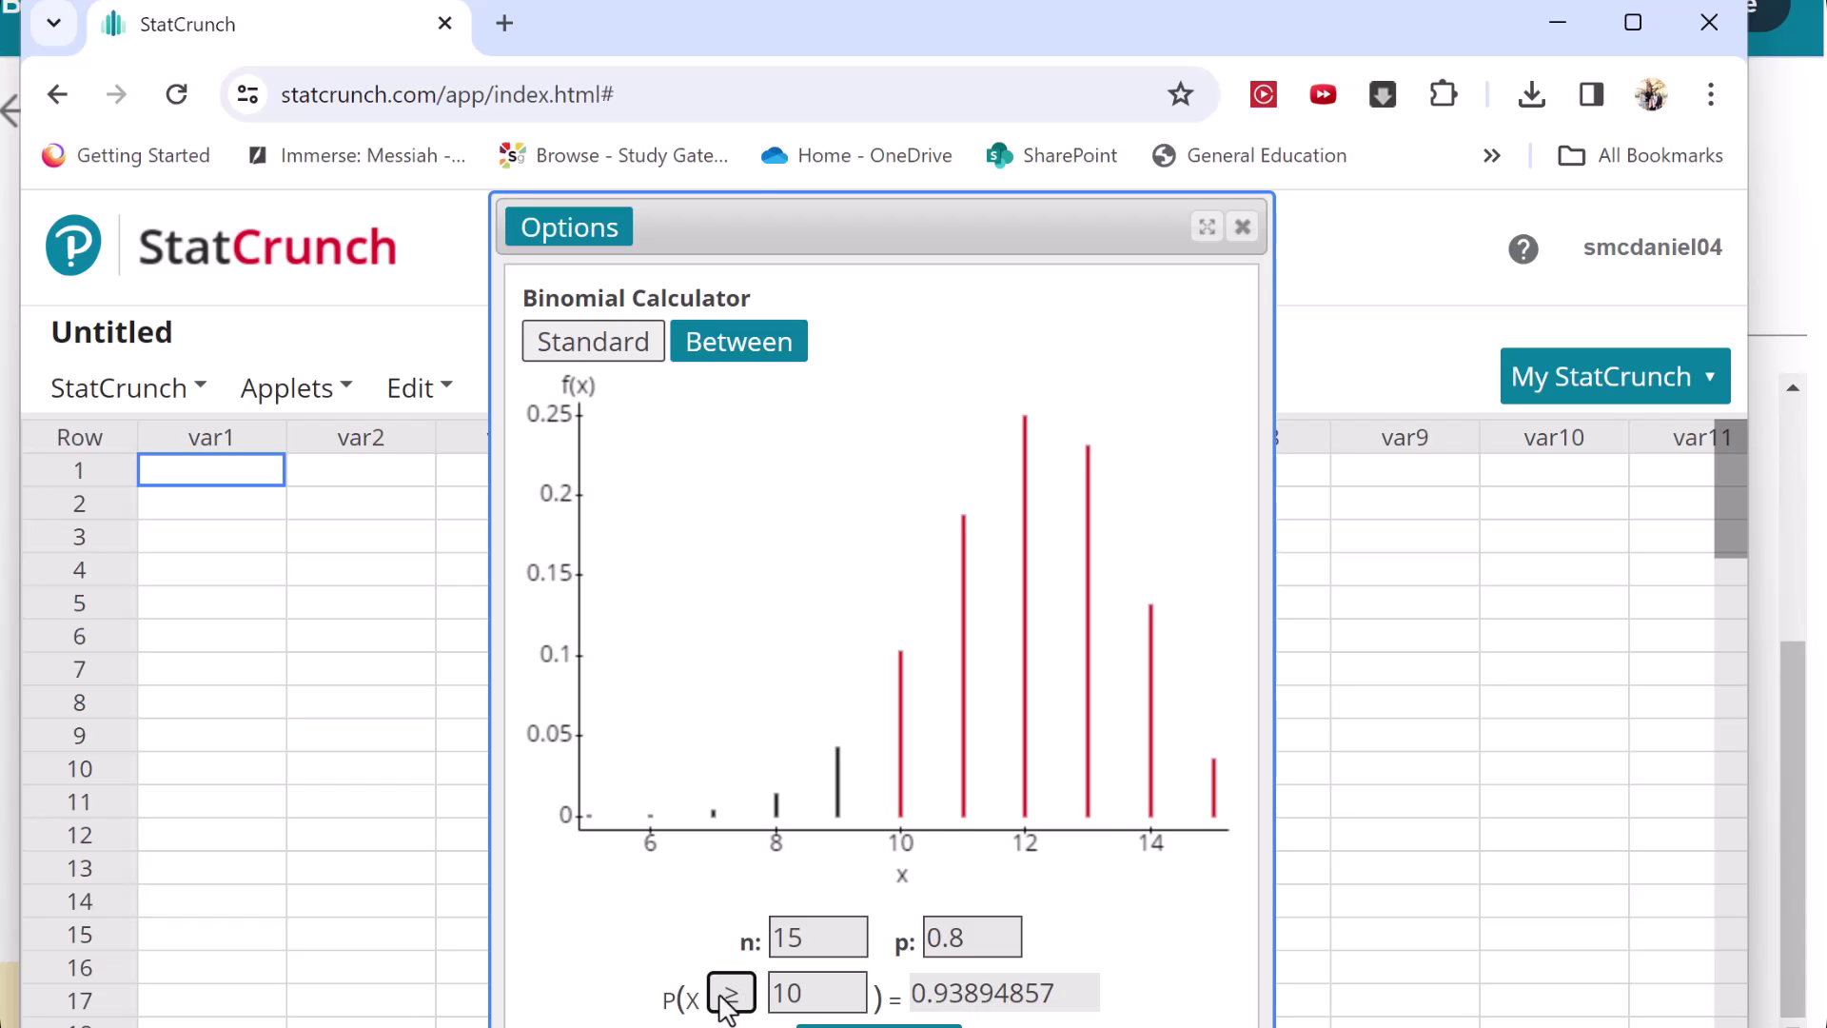
drag(730, 36, 1145, 65)
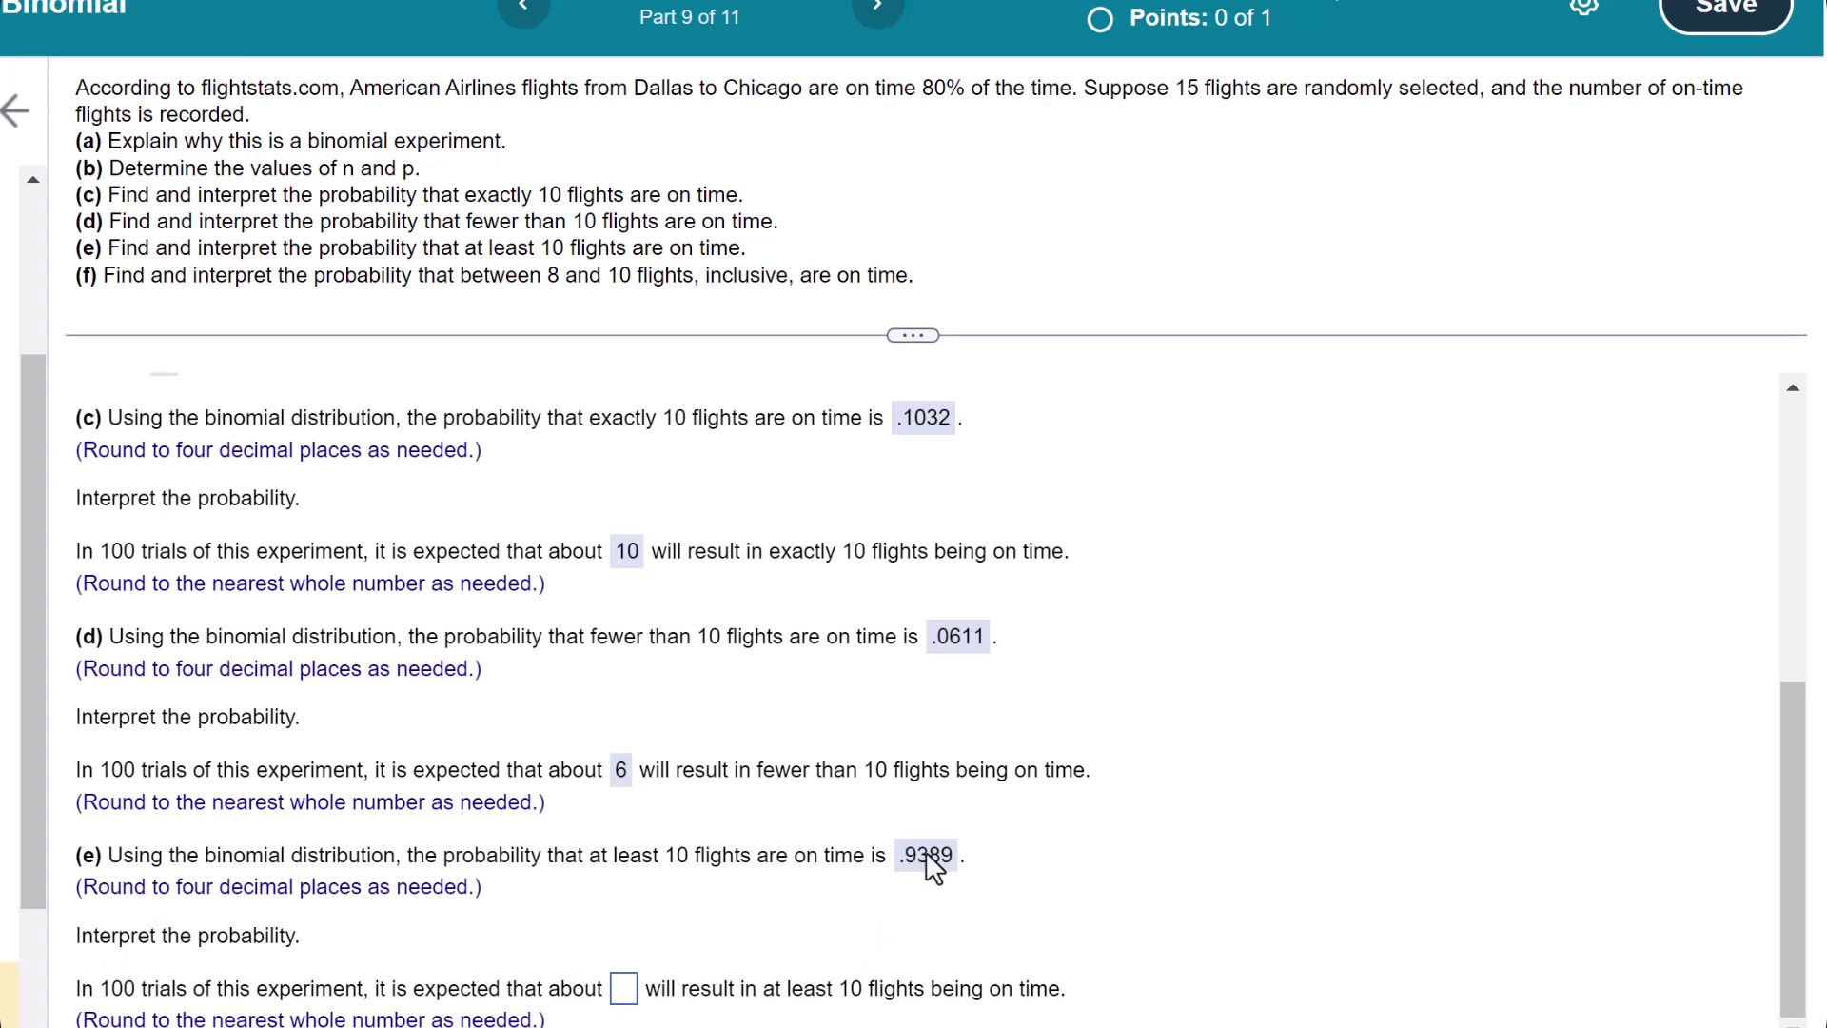
Enter 94 as part (e)'s expected count out of 100 trials
click(623, 988)
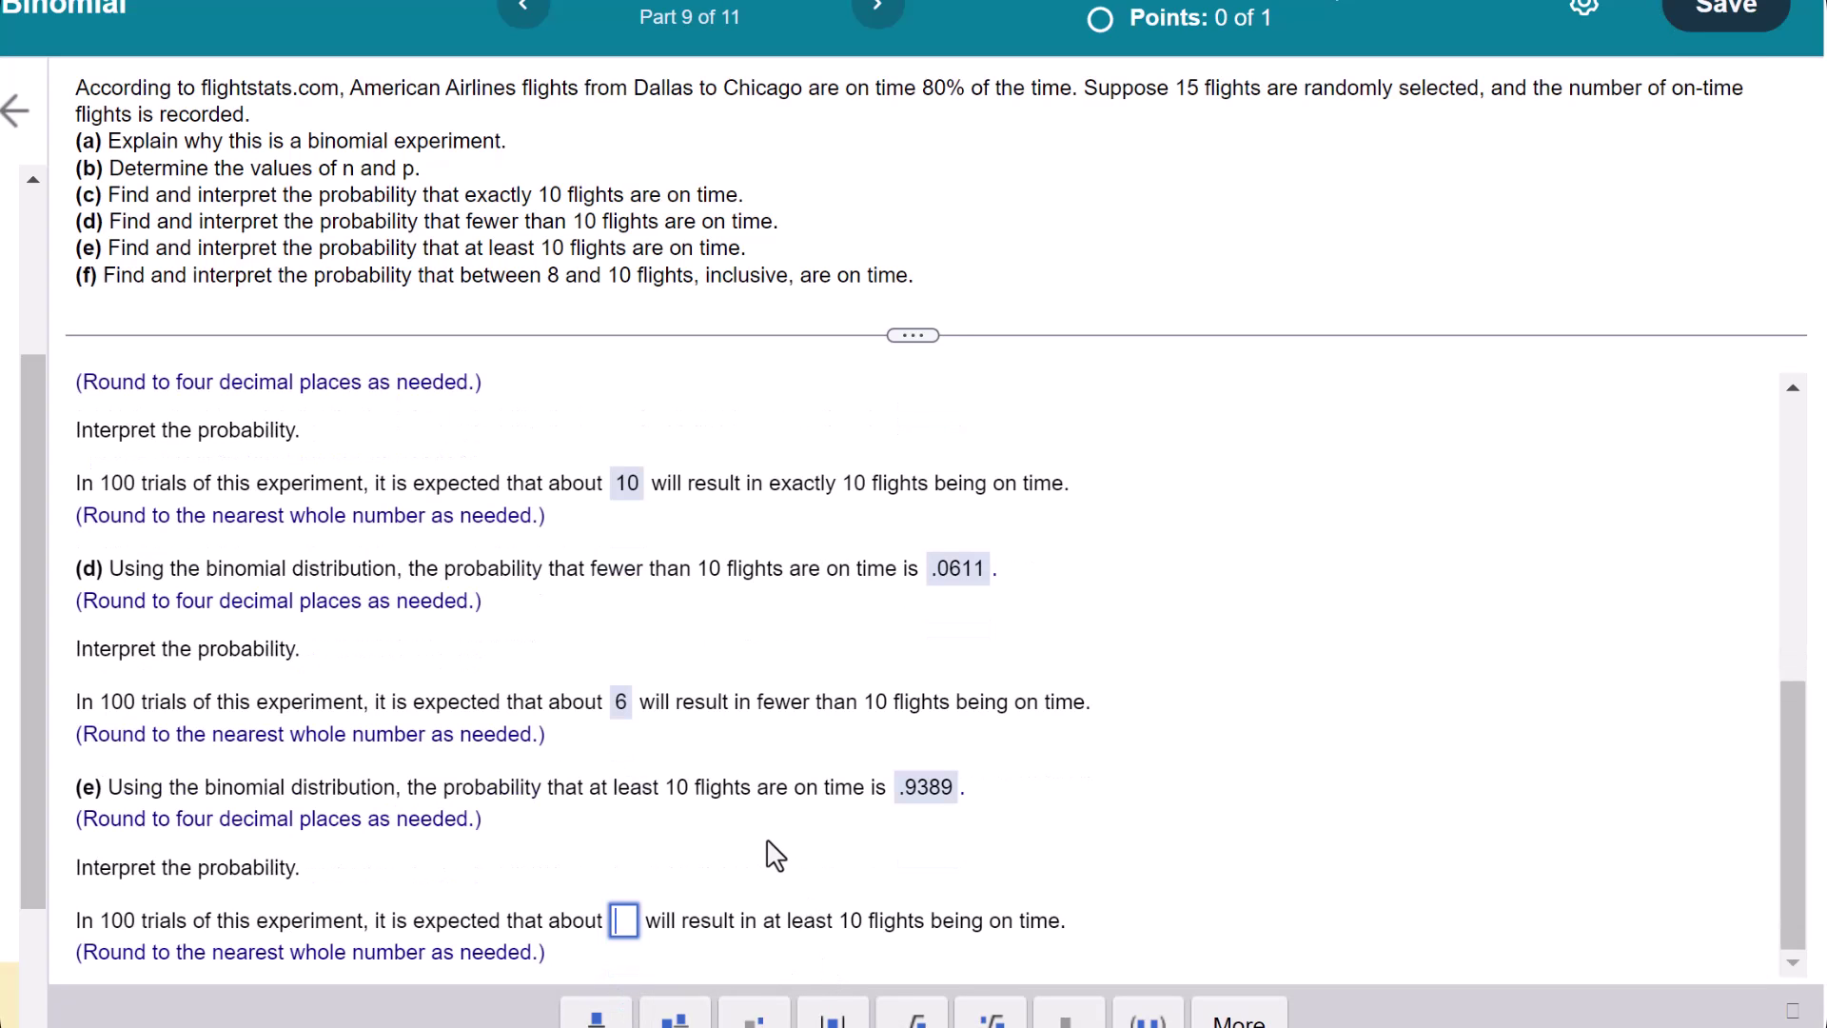
text(94)
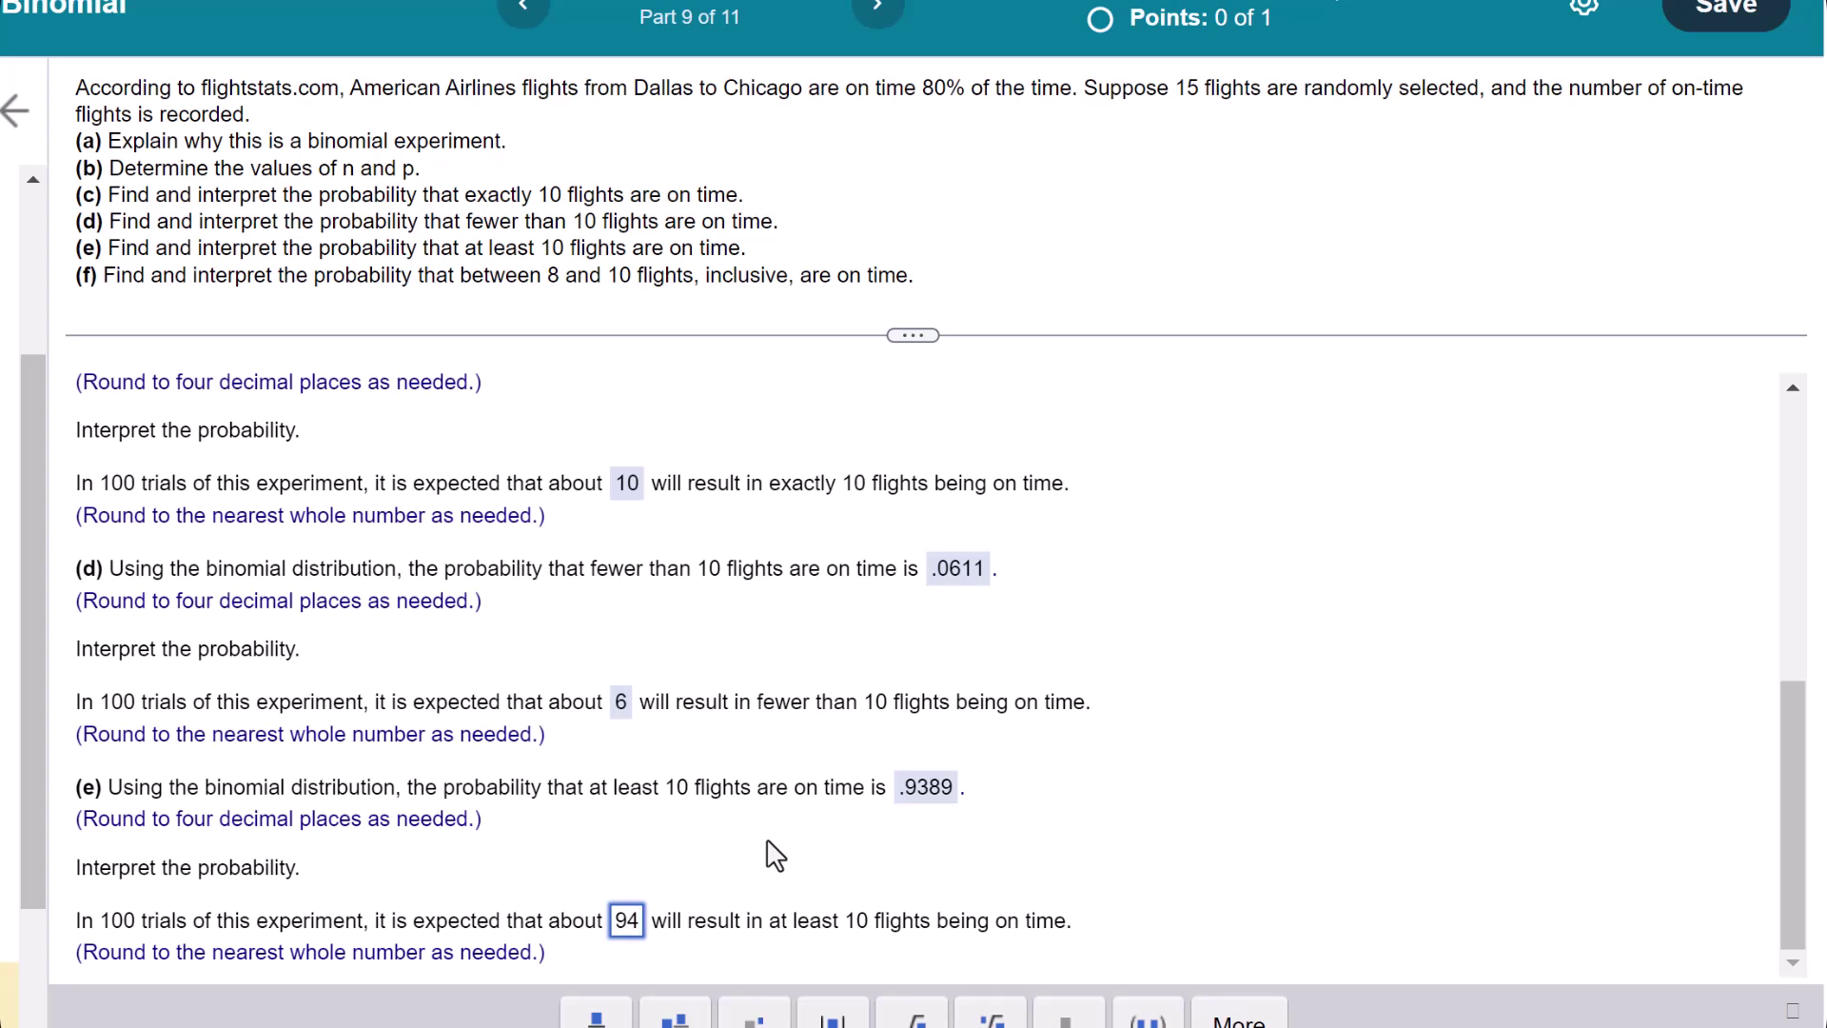
key(Return)
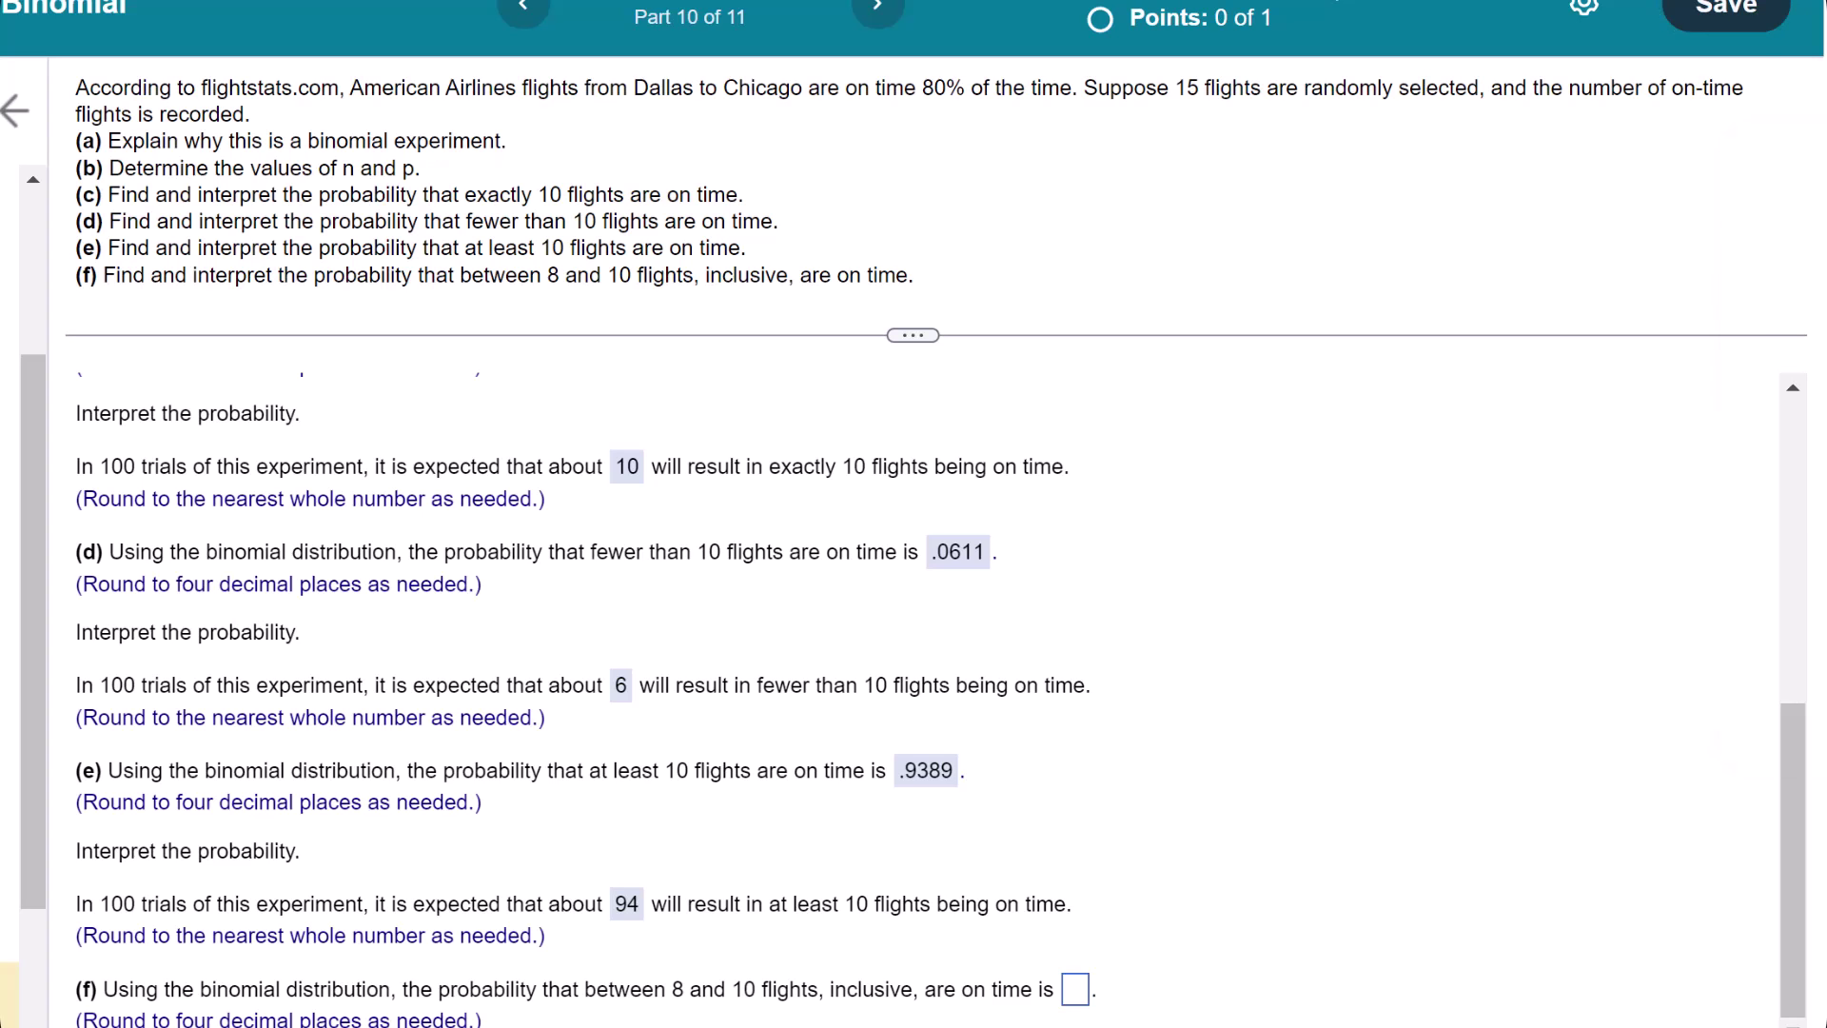
key(alt+Tab)
drag(1017, 248, 1012, 34)
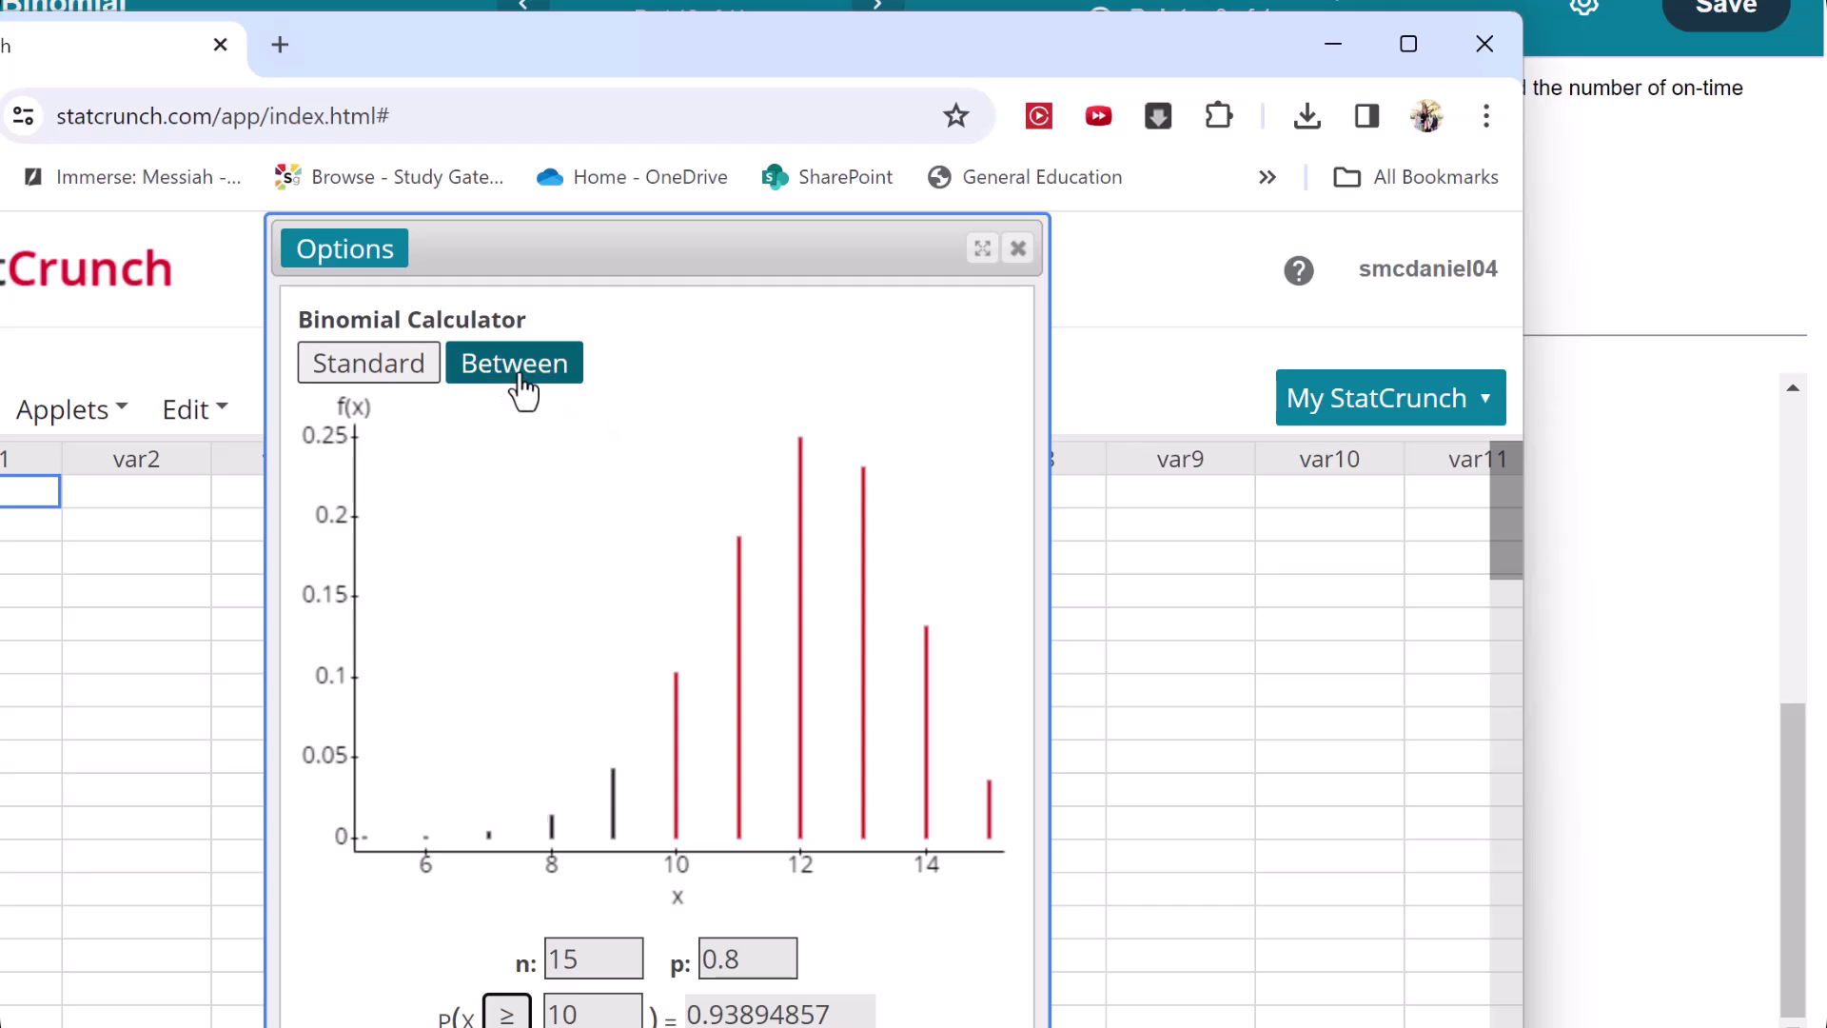
Compute the between-bounds probability P(8 ≤ X ≤ 10), giving 0.15999397
click(525, 389)
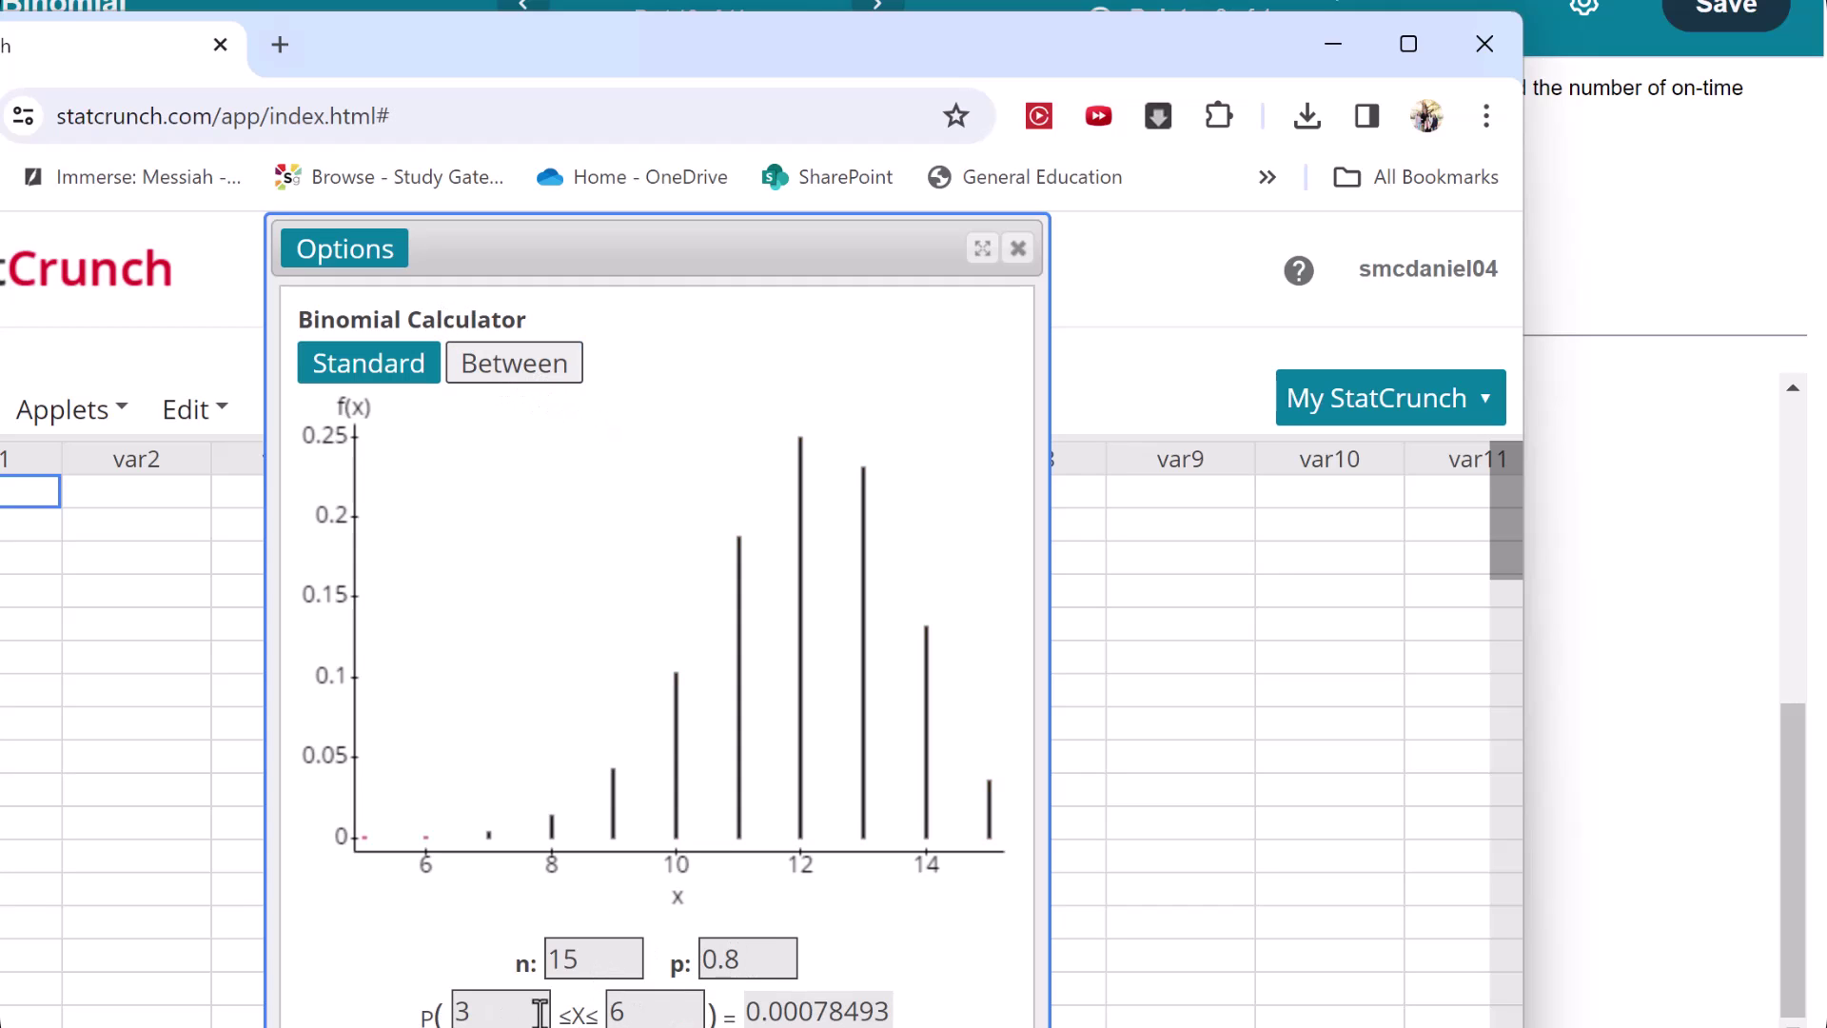
double_click(539, 1012)
drag(729, 54, 853, 13)
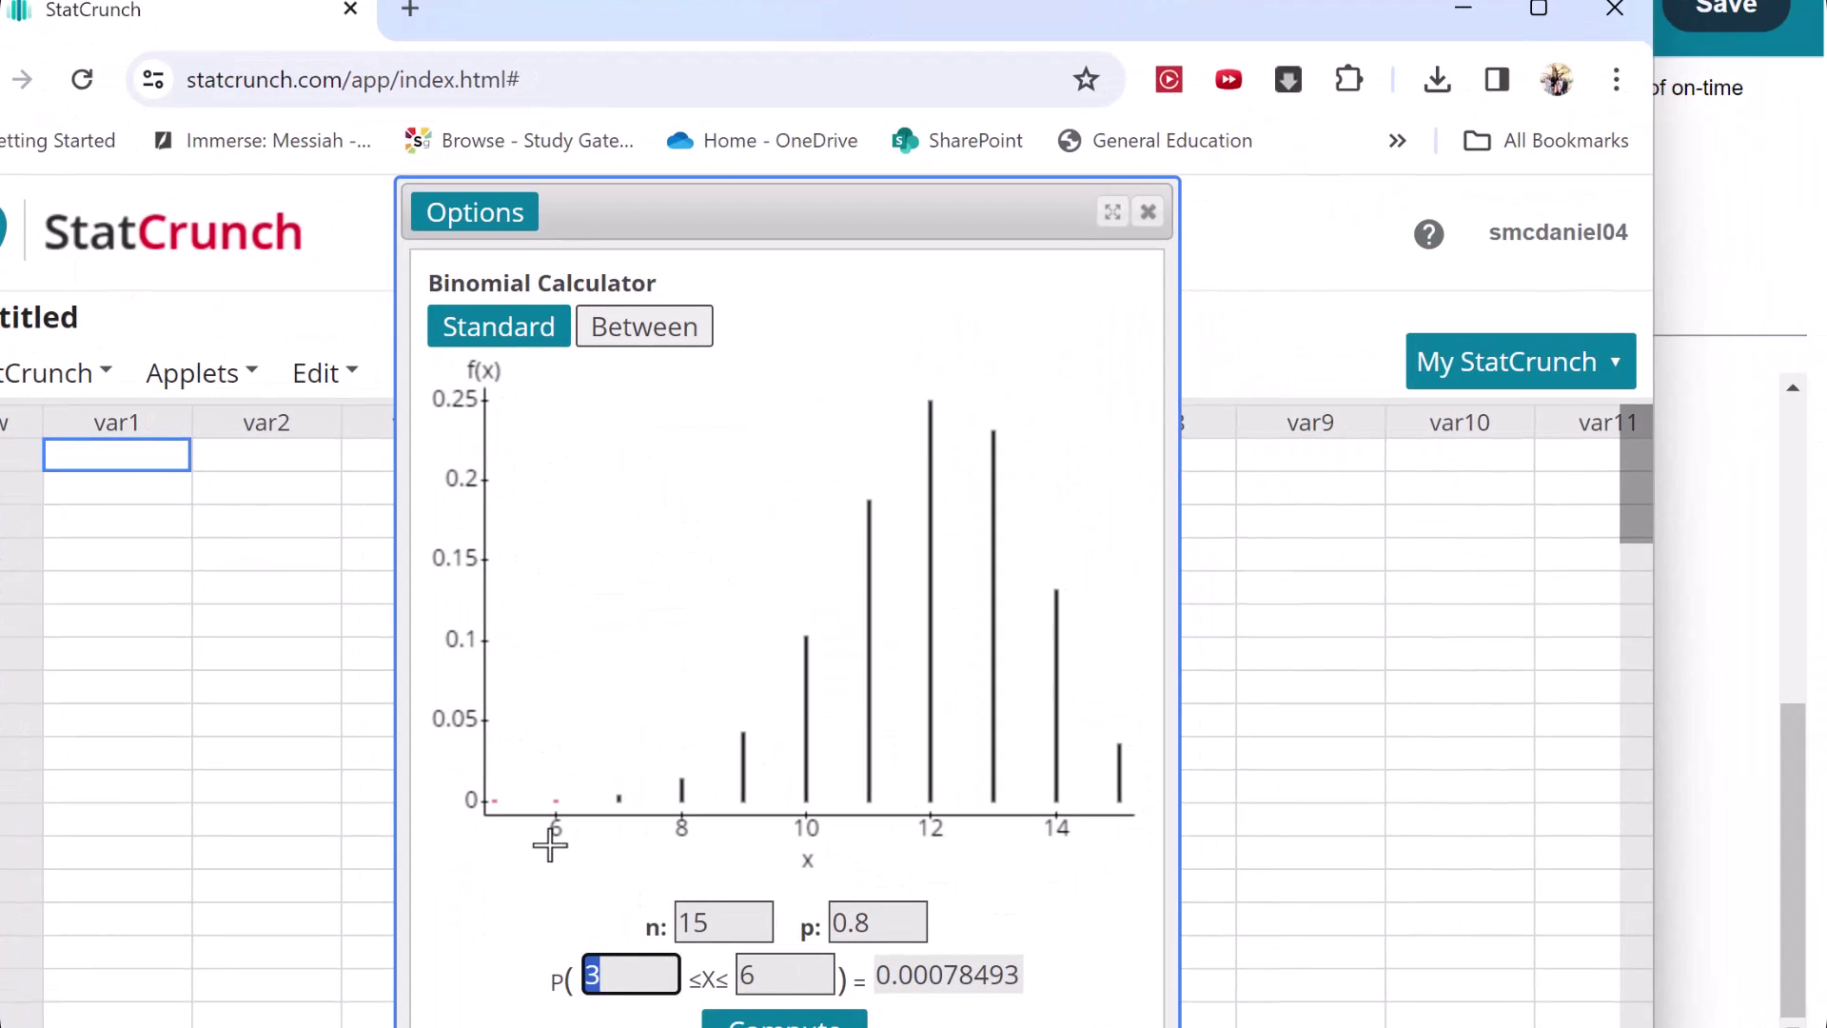
text(8)
key(Tab)
text(10)
key(Return)
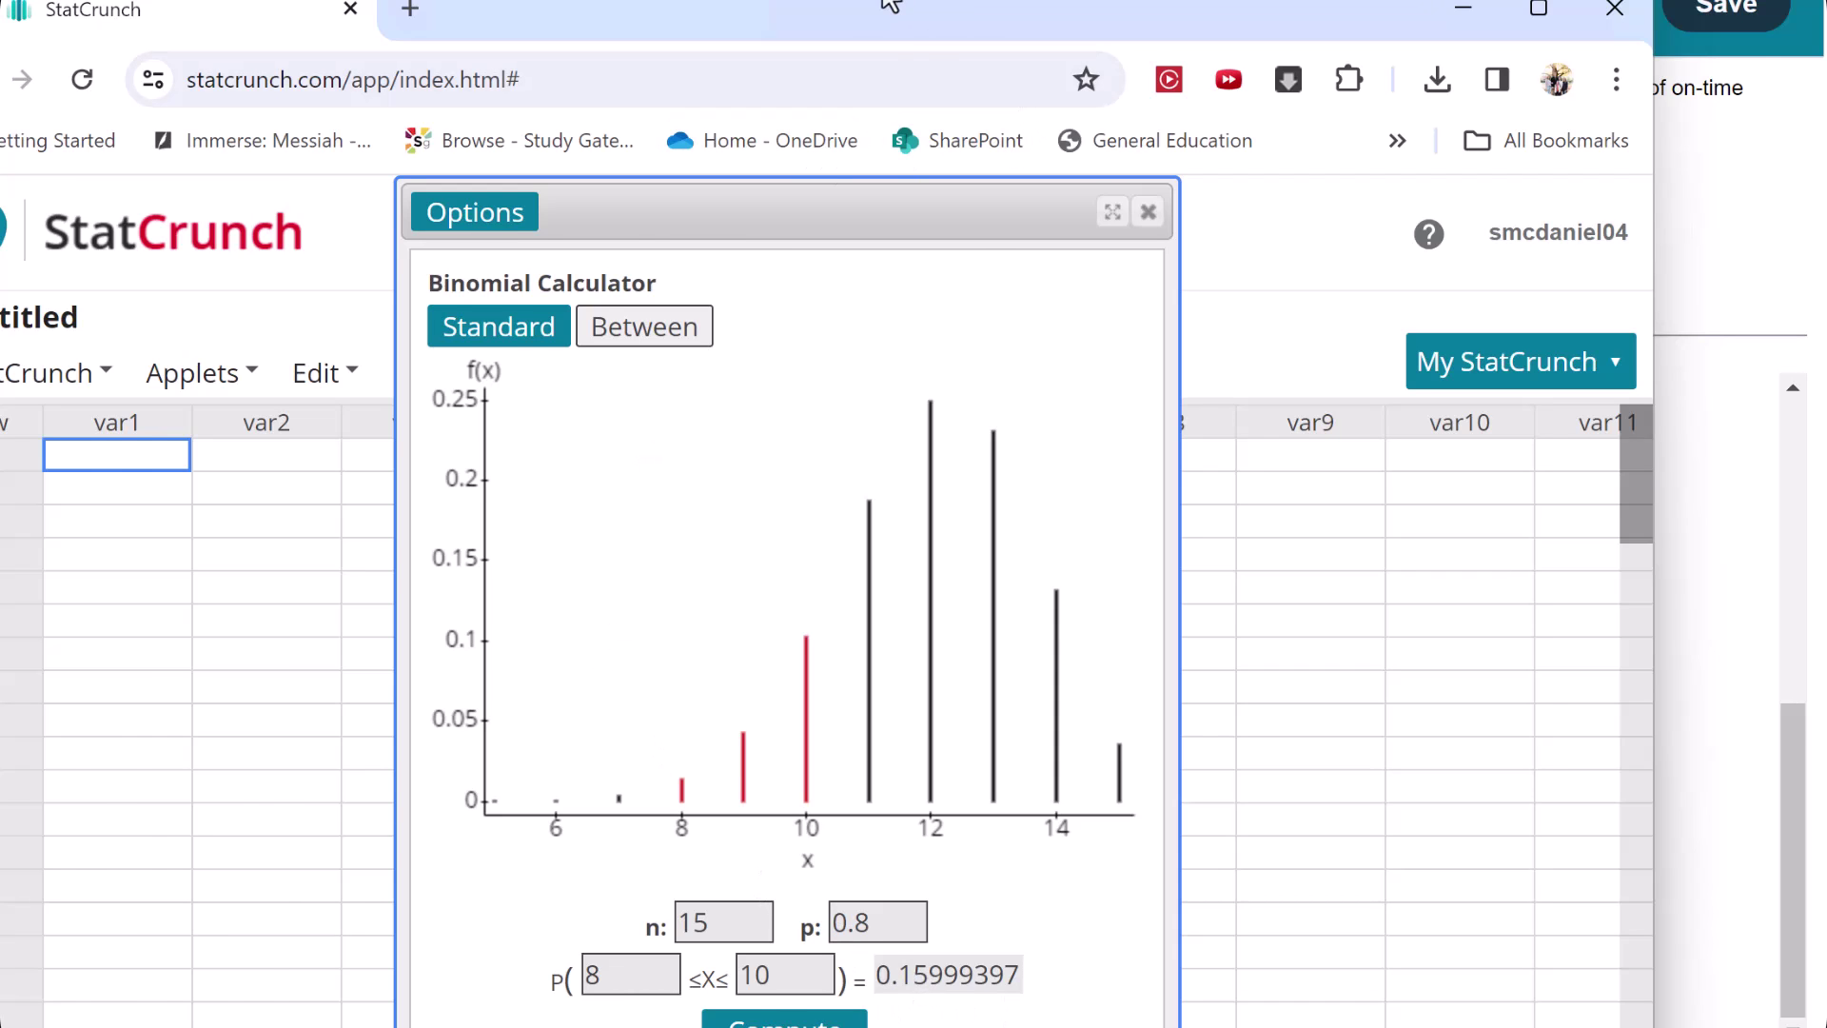
drag(891, 4, 1826, 269)
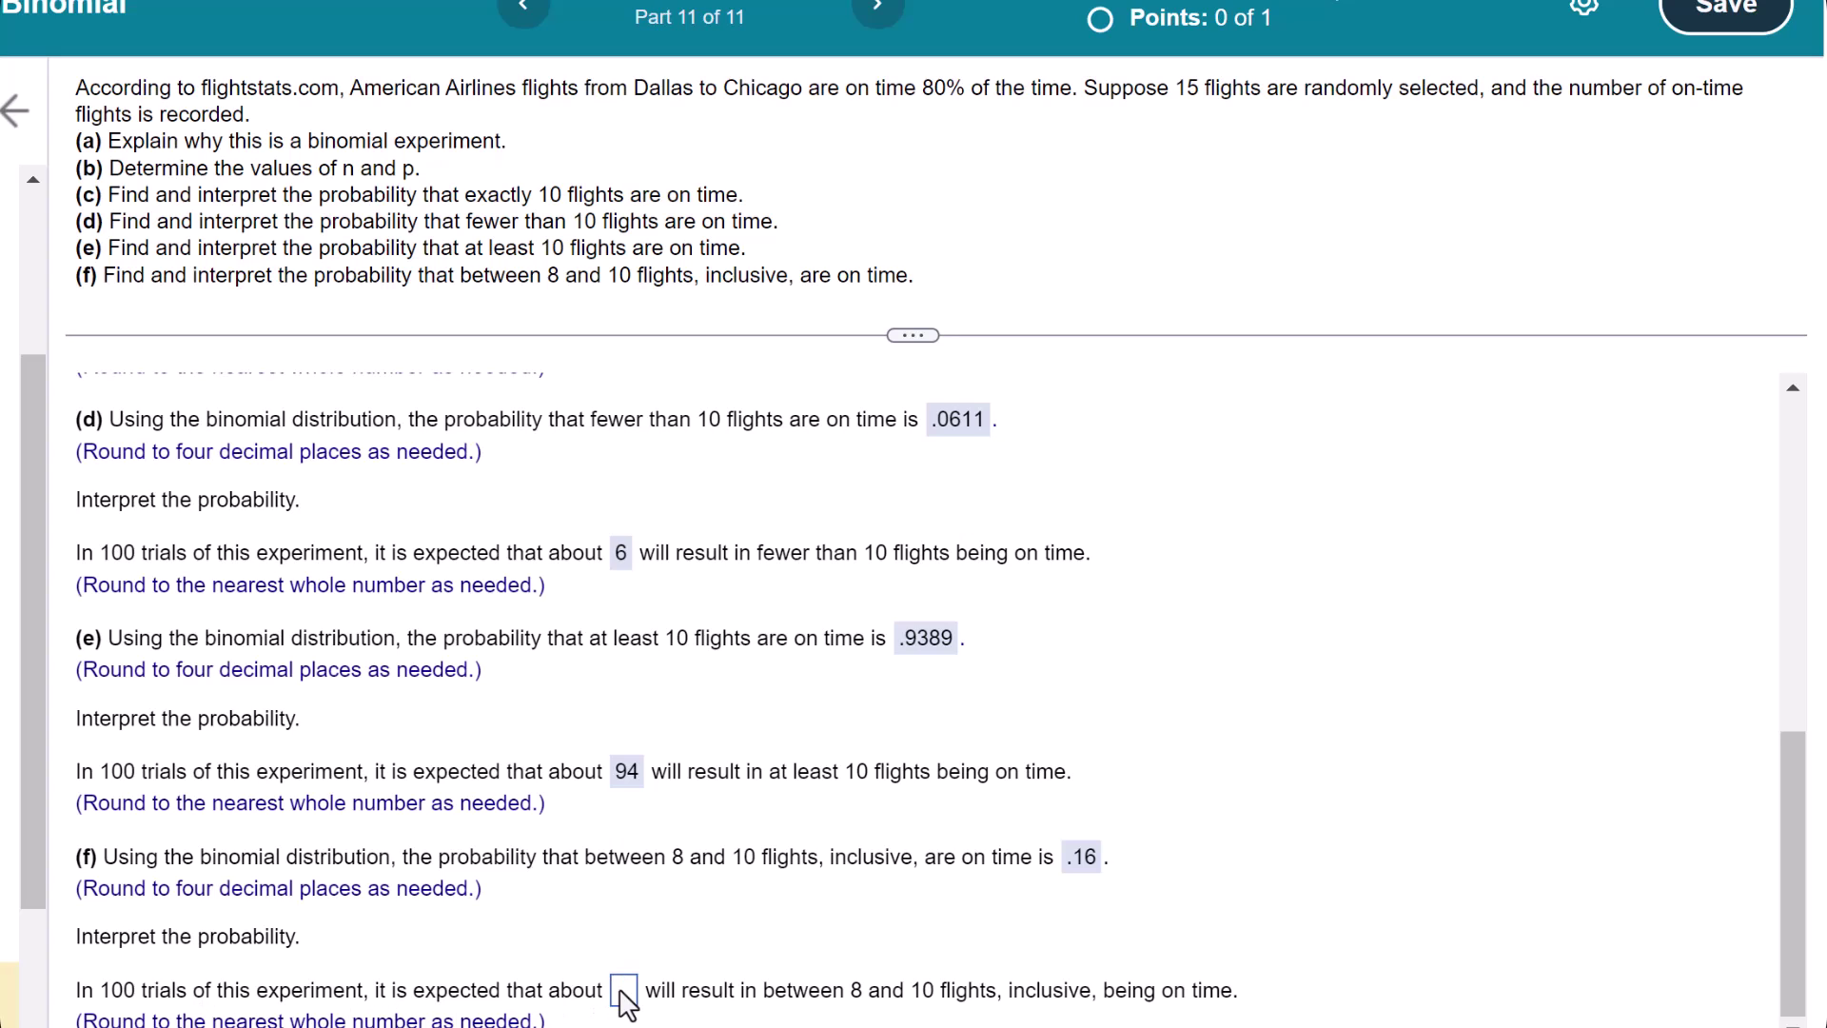
Enter 16 as part (f)'s expected count out of 100 trials
click(623, 995)
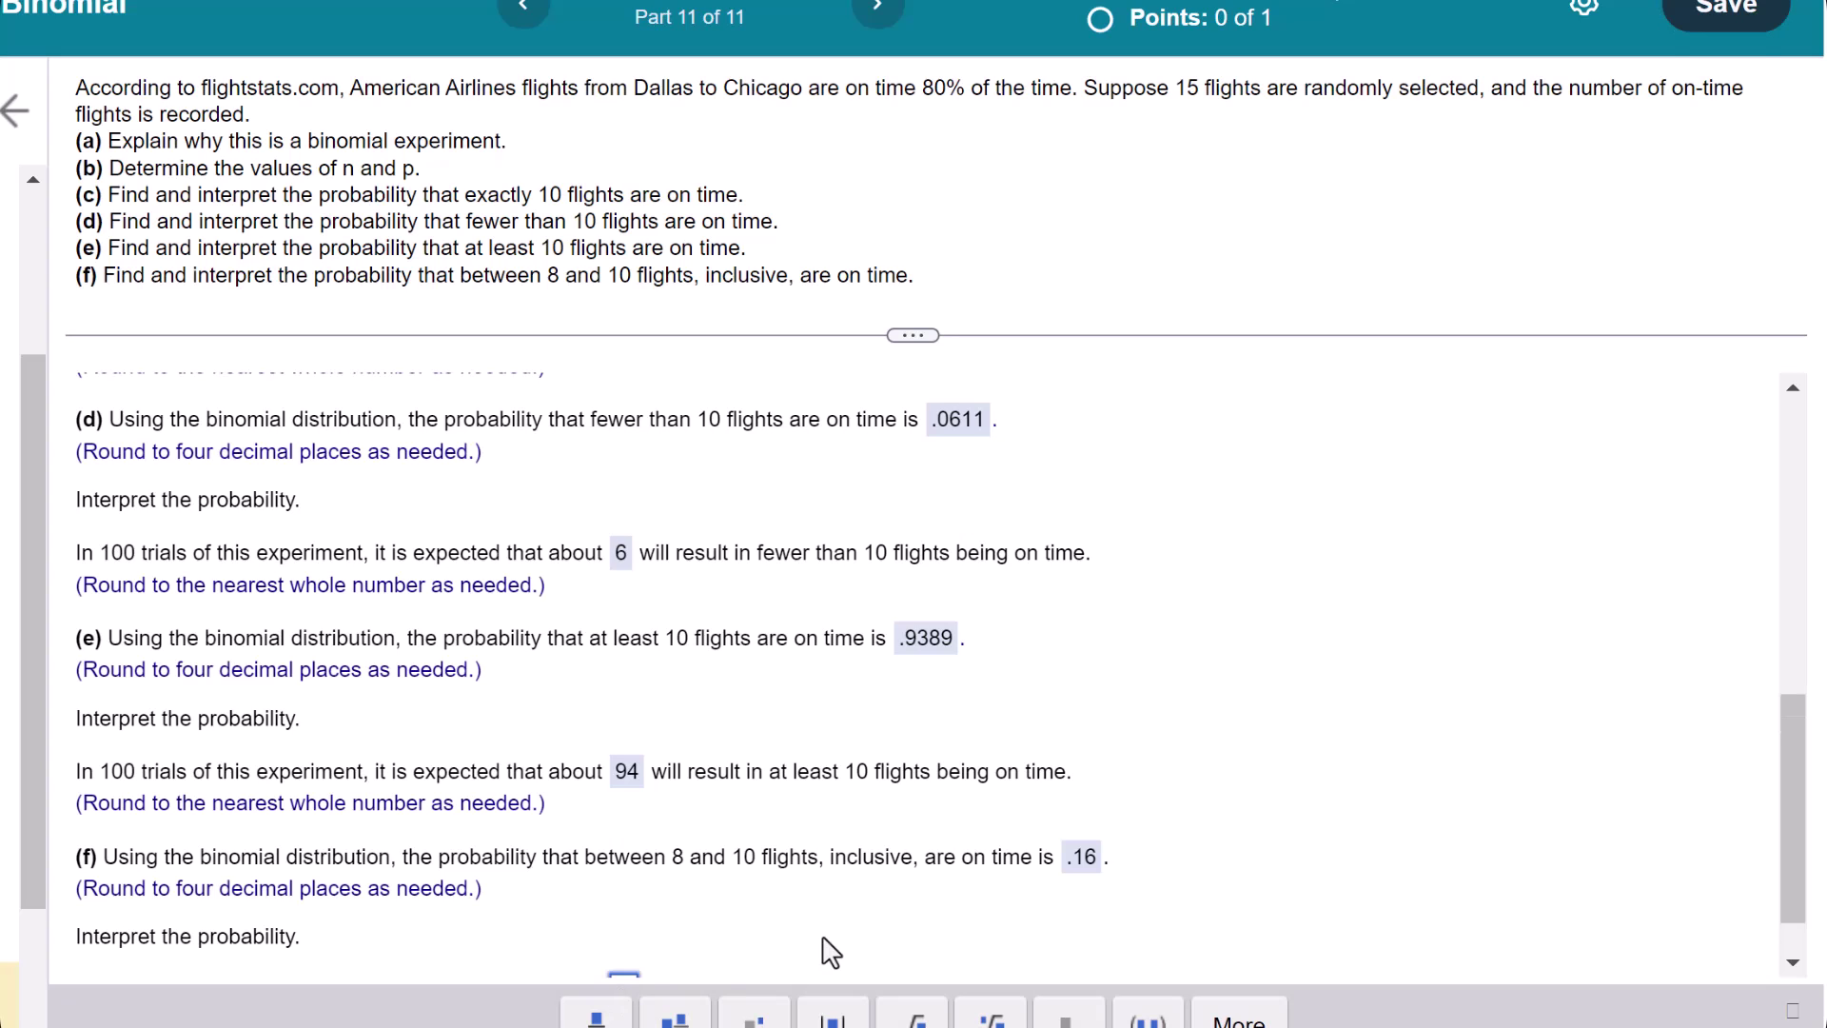
text(16)
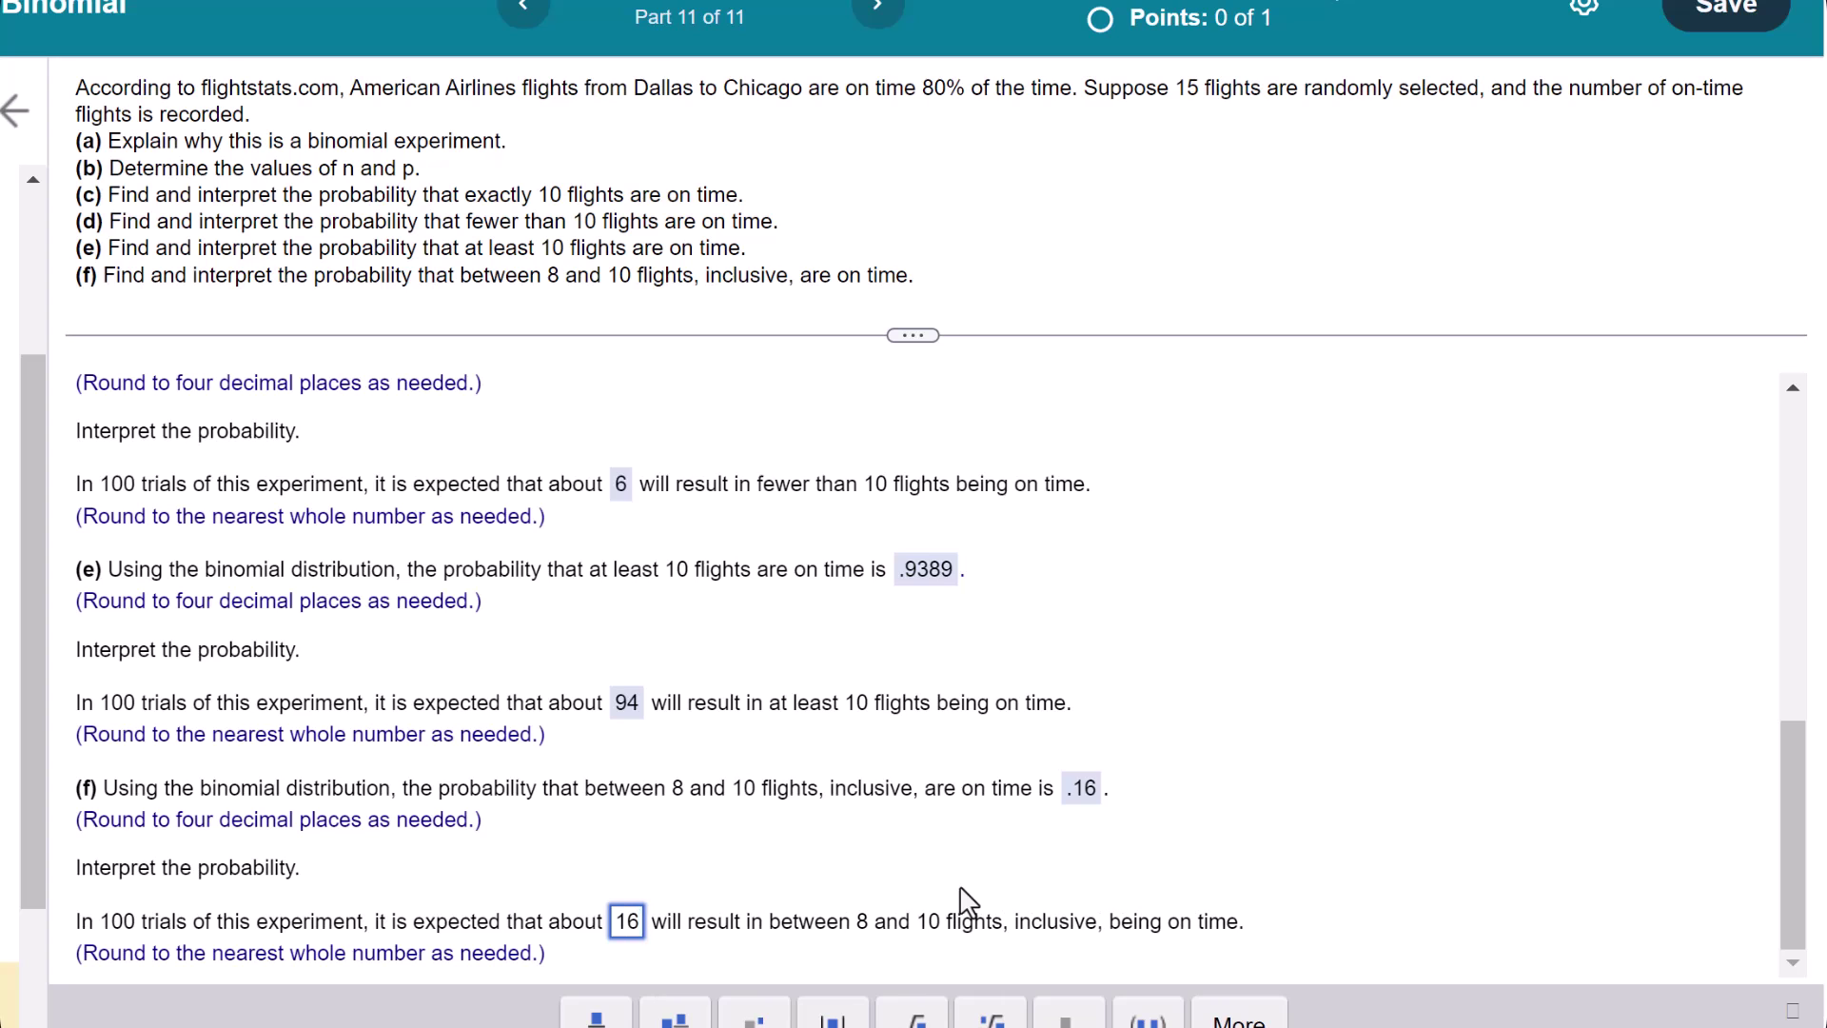
key(Return)
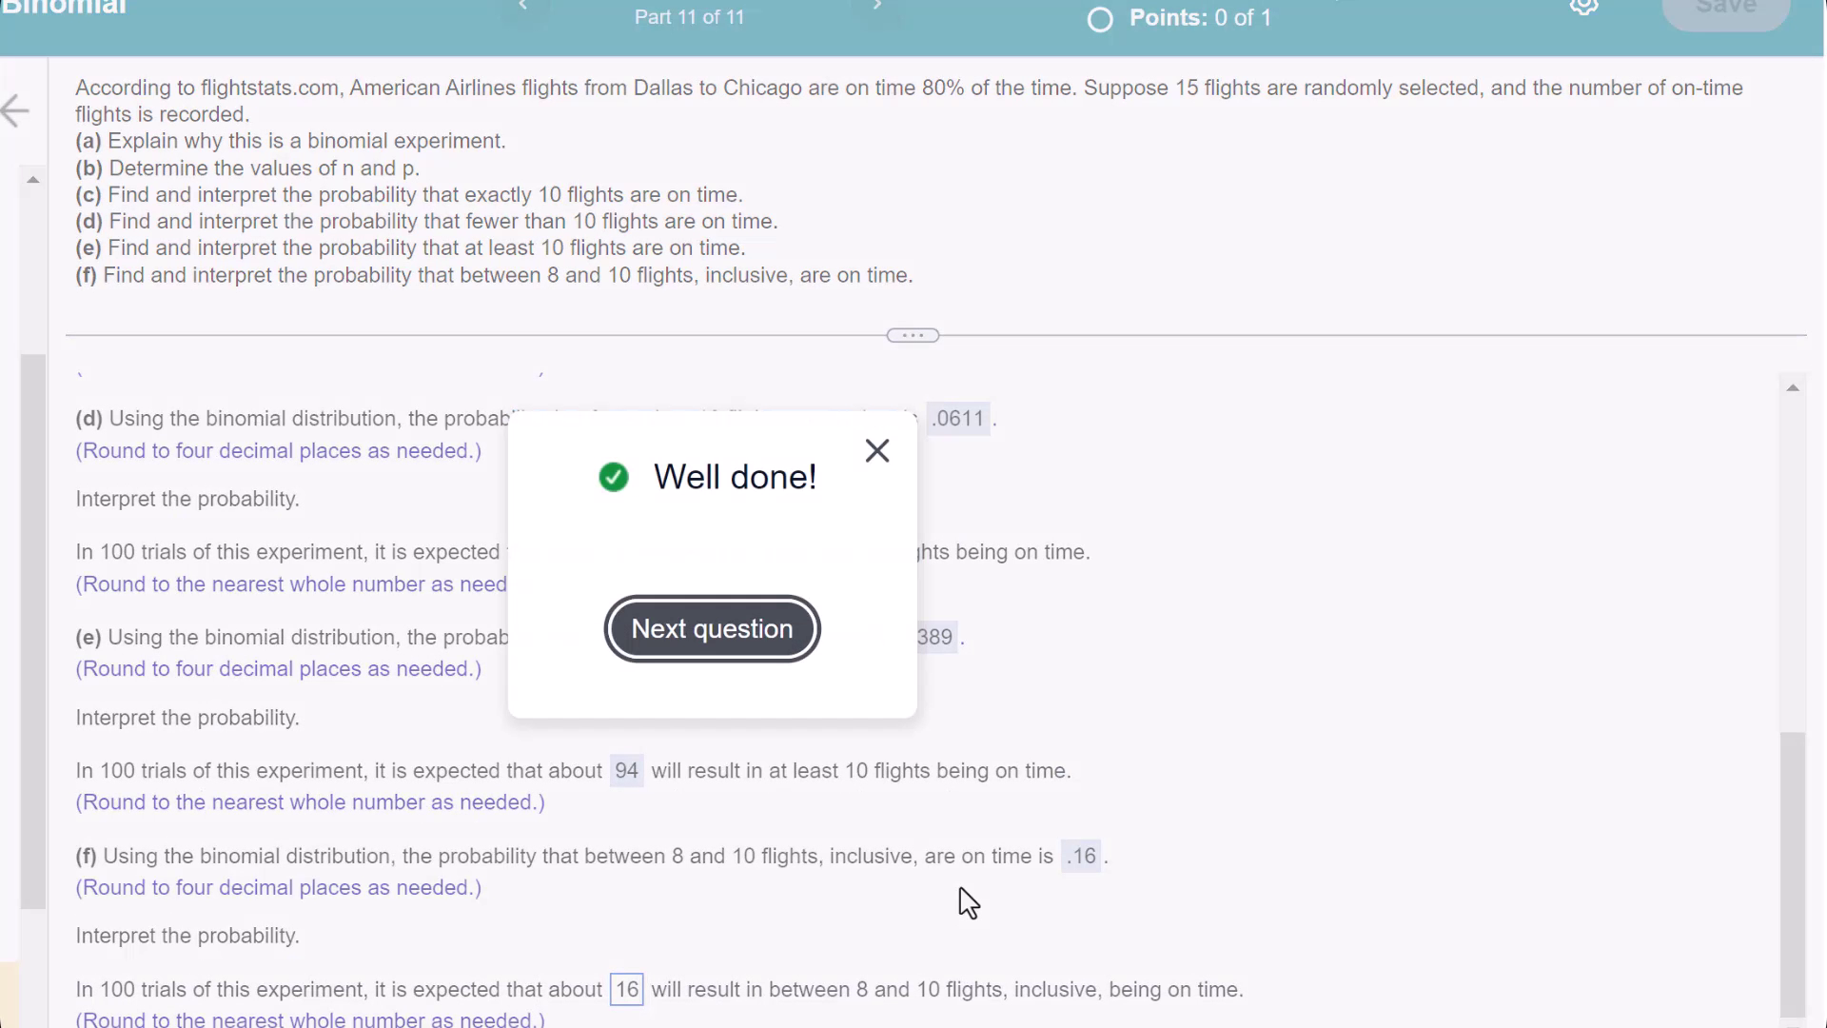